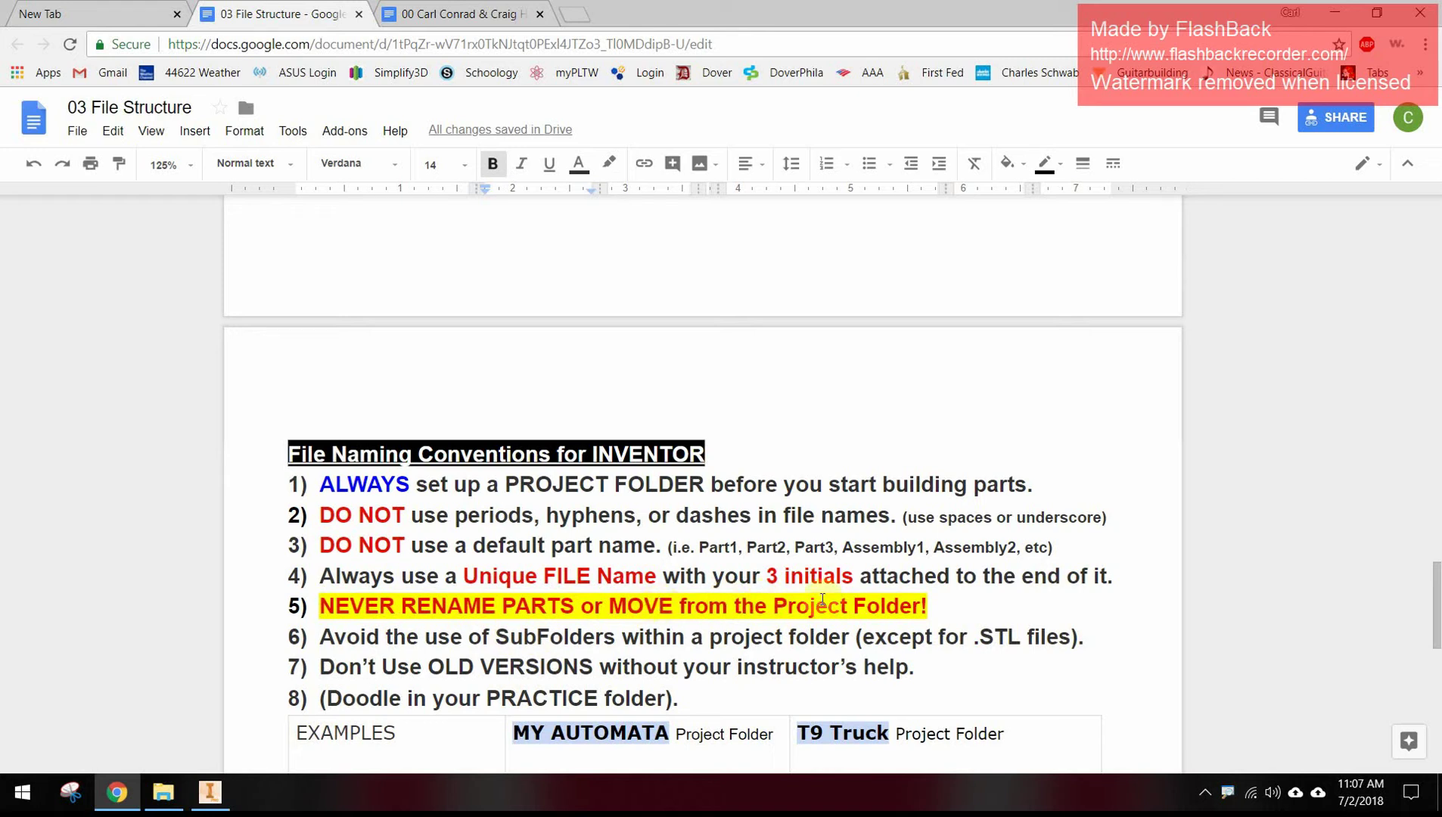
Step: Switch to Inventor and open the recent assembly T9 Truck CJC.iam, skipping the unresolved T9_Wheel_CJC part reference
scroll(539, 670, "up", 3)
scroll(543, 669, "up", 3)
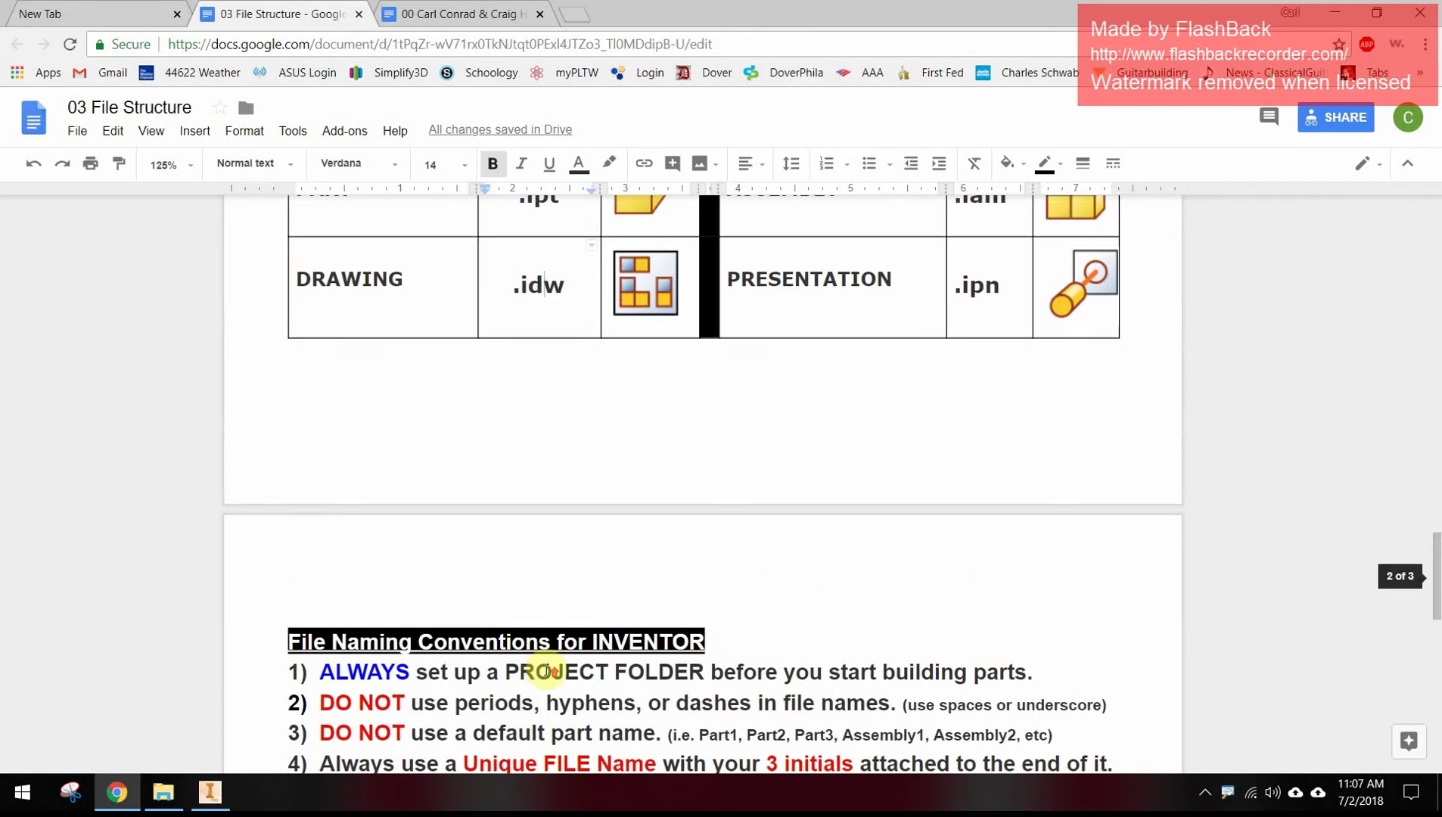
left_click(214, 792)
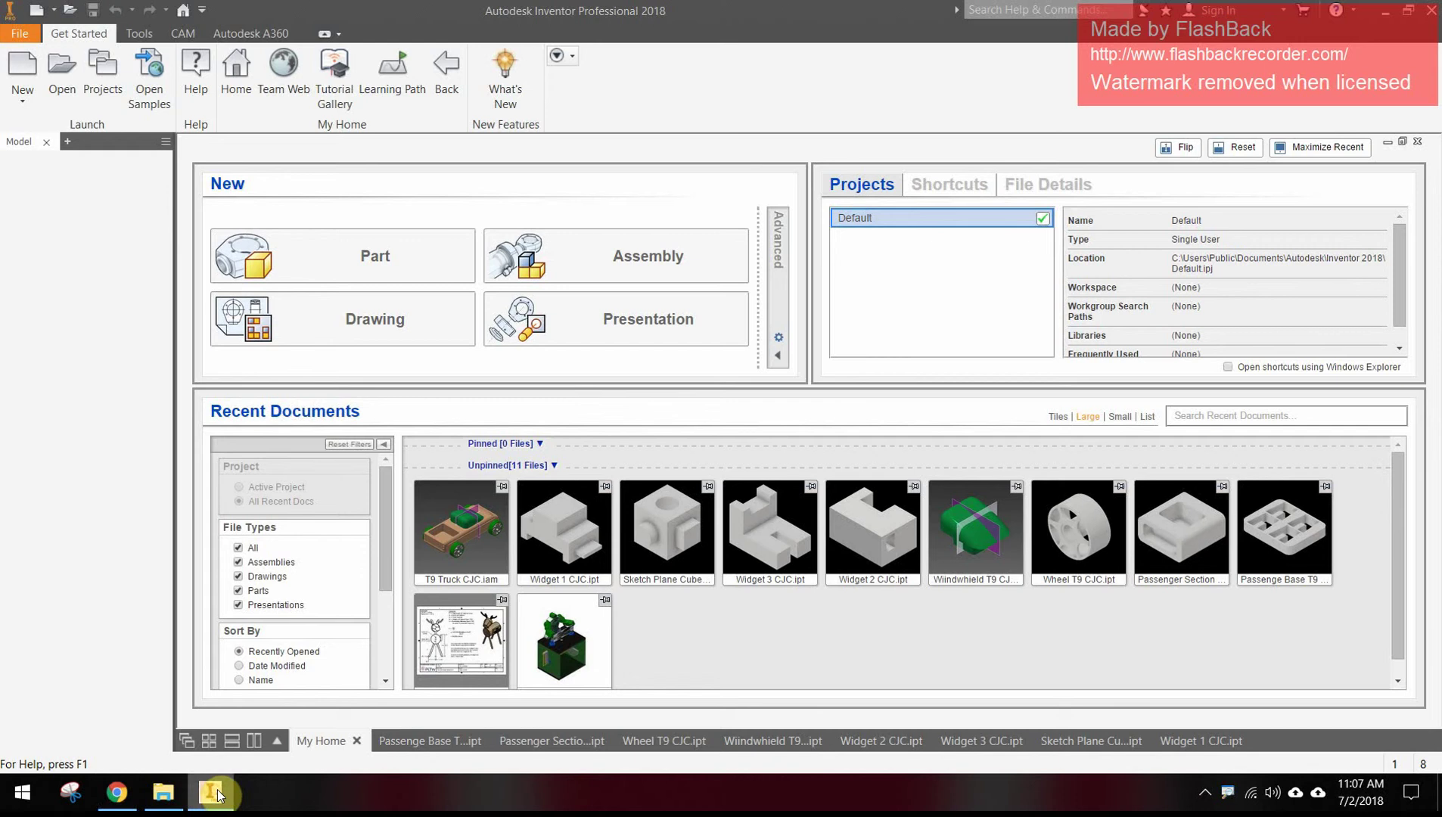
mouse_move(495, 575)
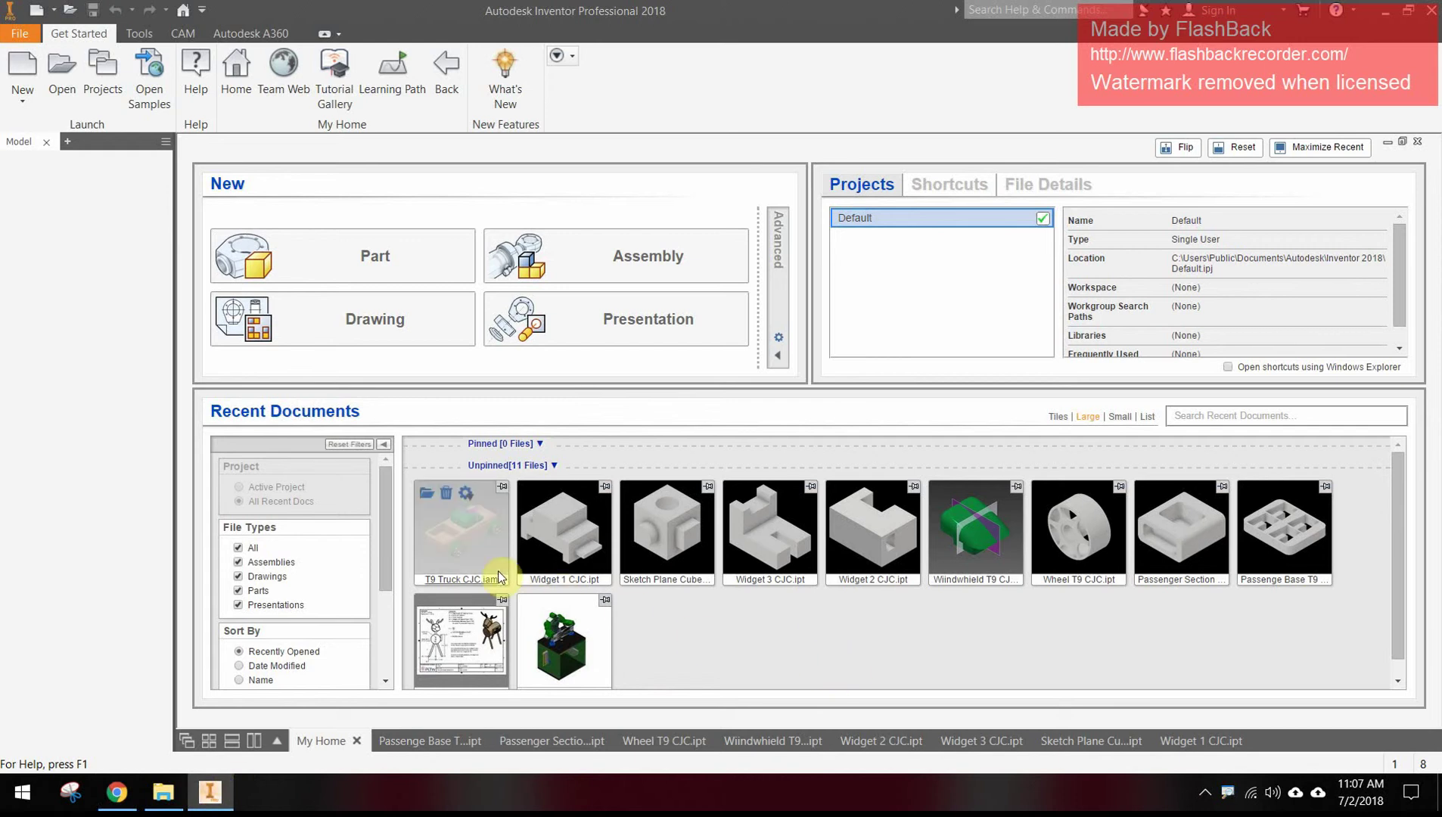
left_click(458, 519)
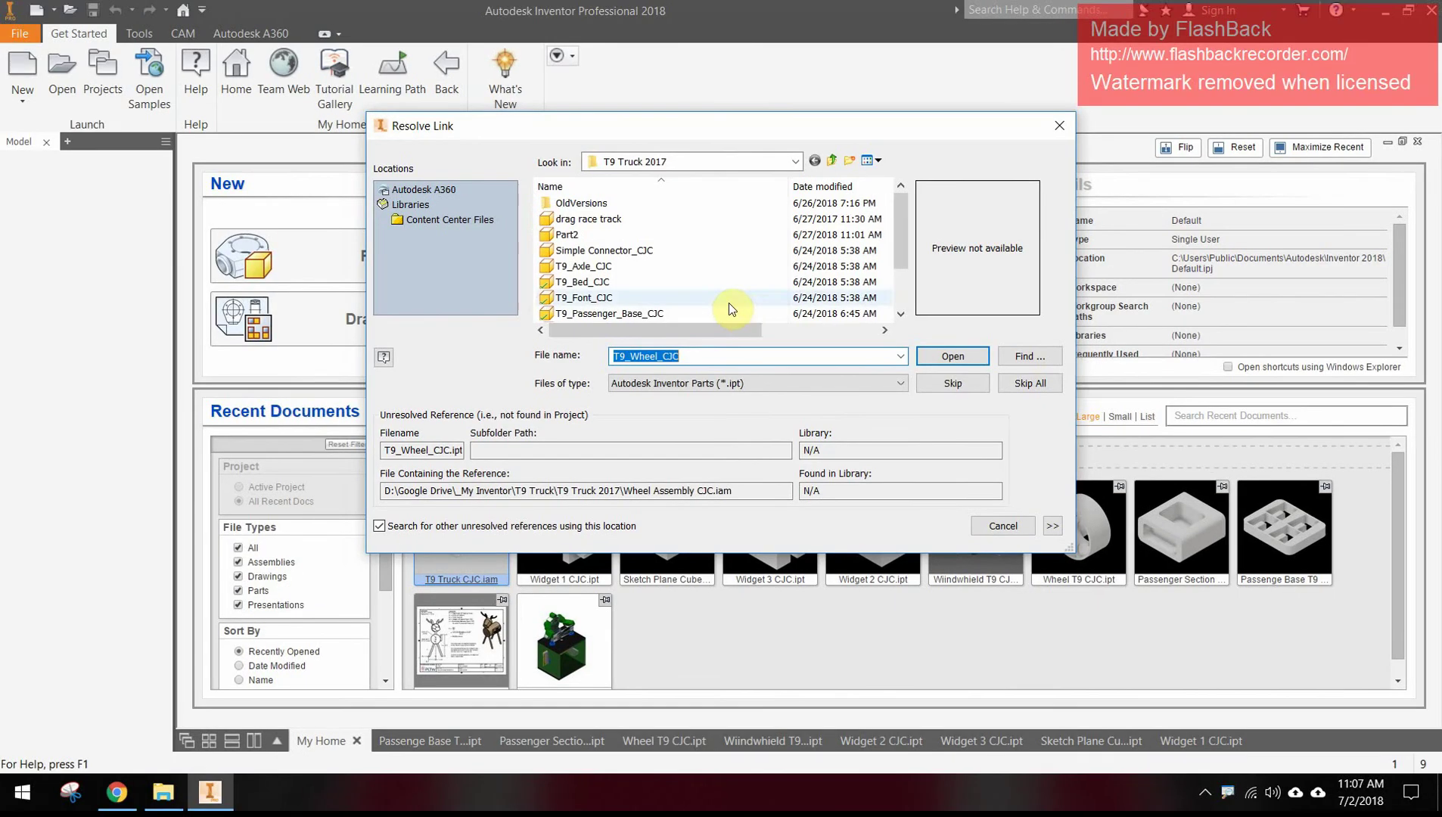
left_click(941, 388)
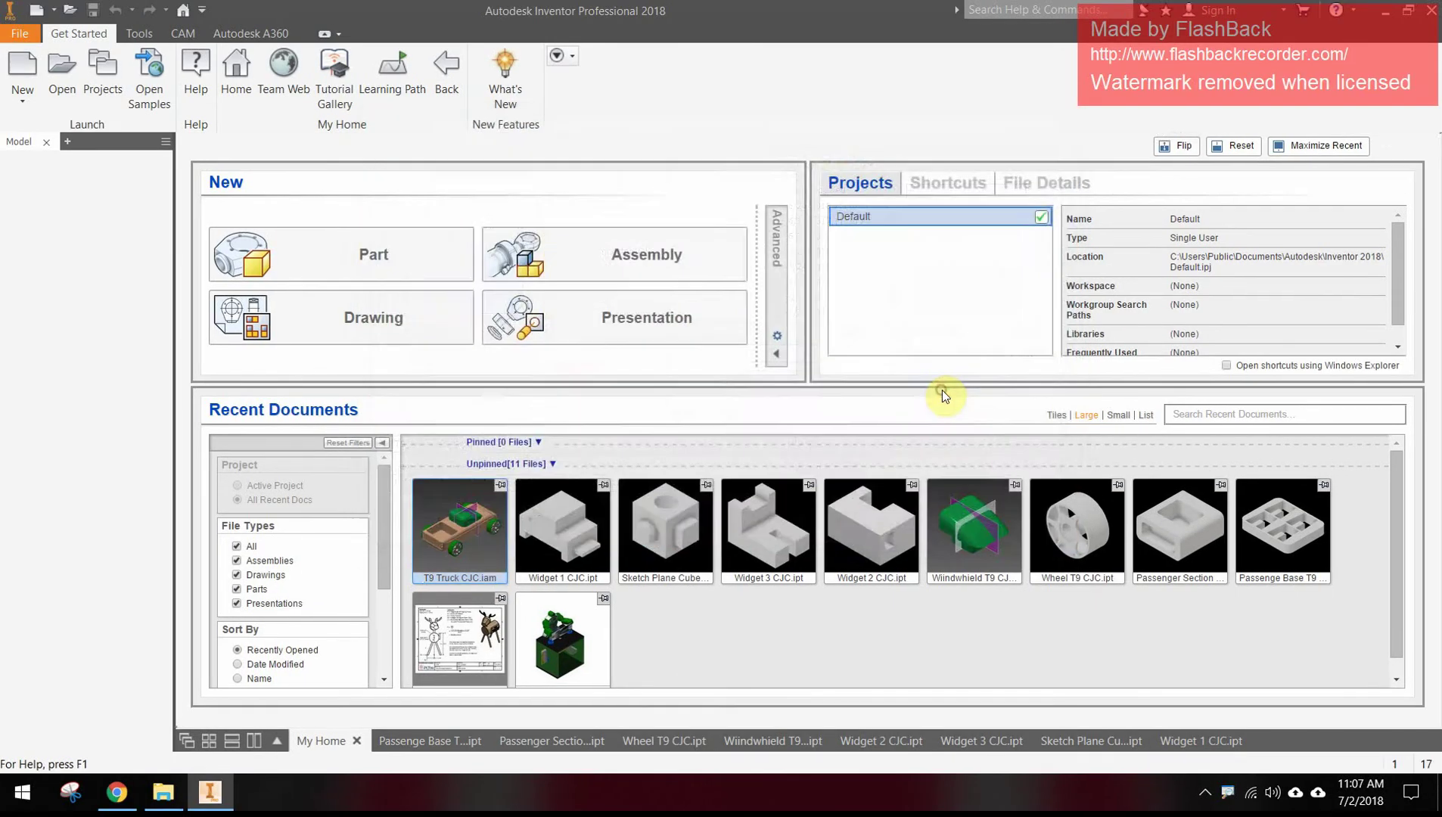
Step: Examine the truck assembly's body and the wheel assembly beside the truck bed up close
scroll(680, 638, "down", 4)
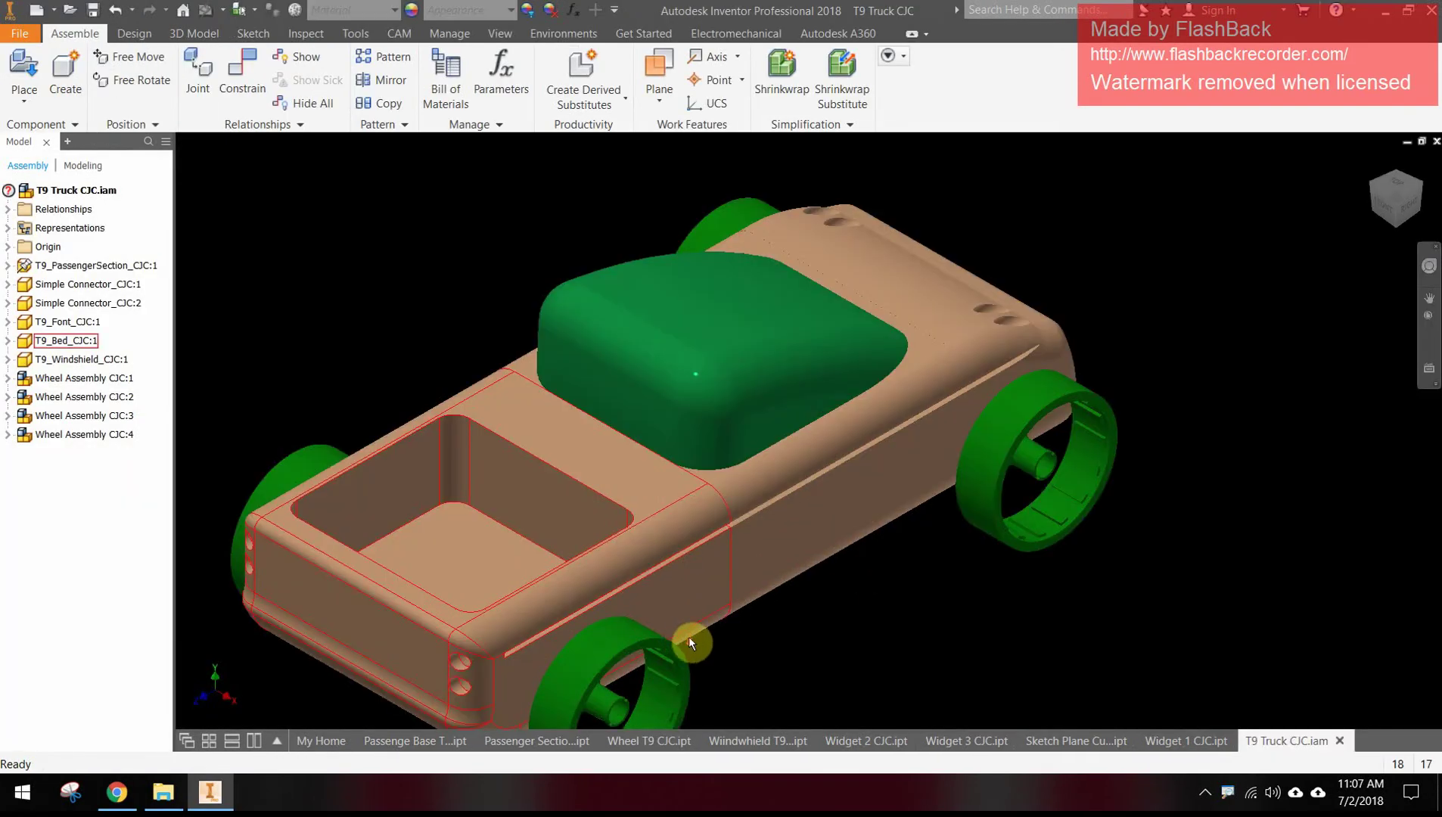
middle_click_drag(753, 595, 635, 434)
scroll(531, 477, "down", 3)
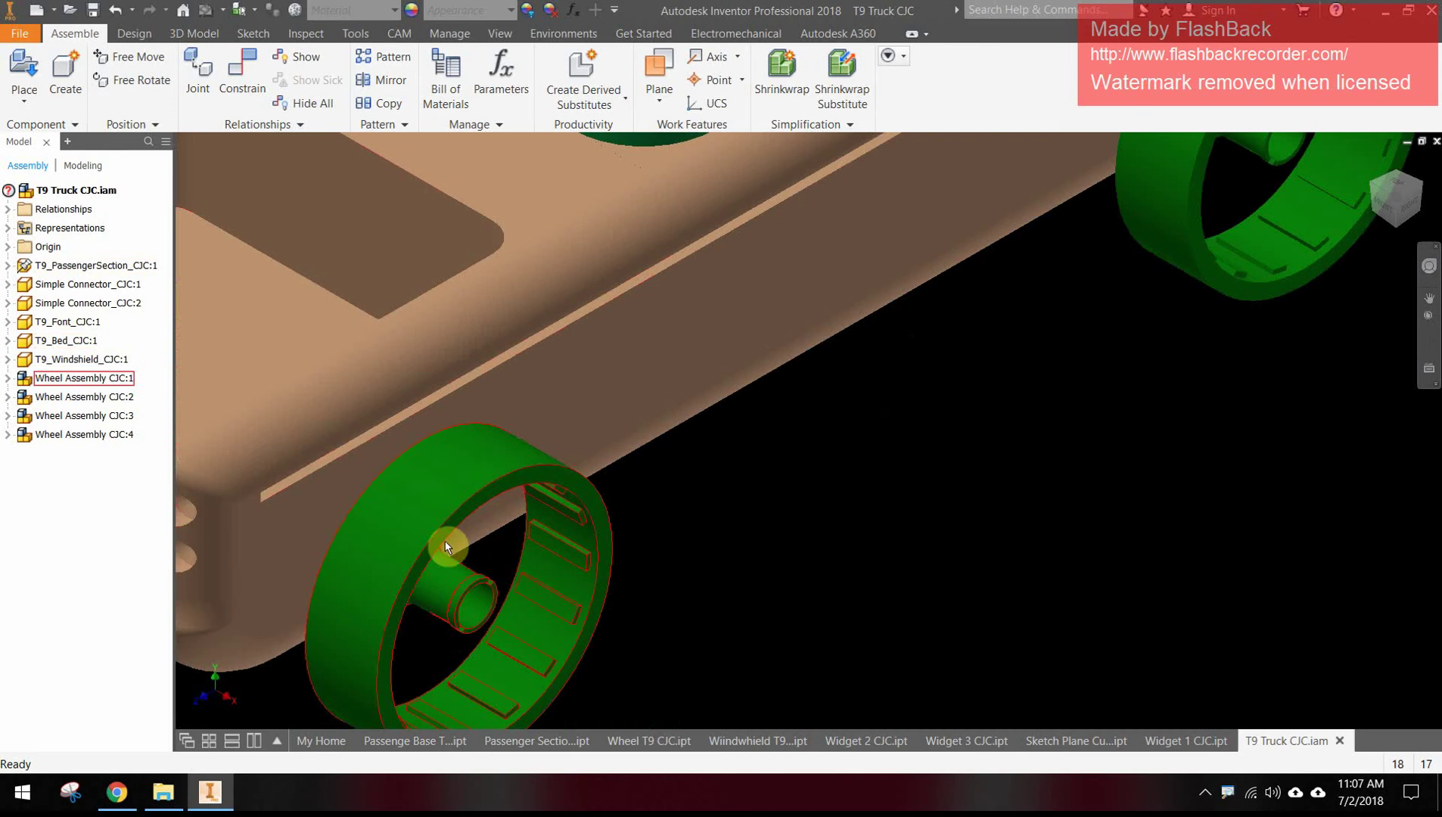
left_click(436, 584)
left_click_drag(433, 589, 409, 564)
left_click(810, 390)
scroll(848, 416, "down", 5)
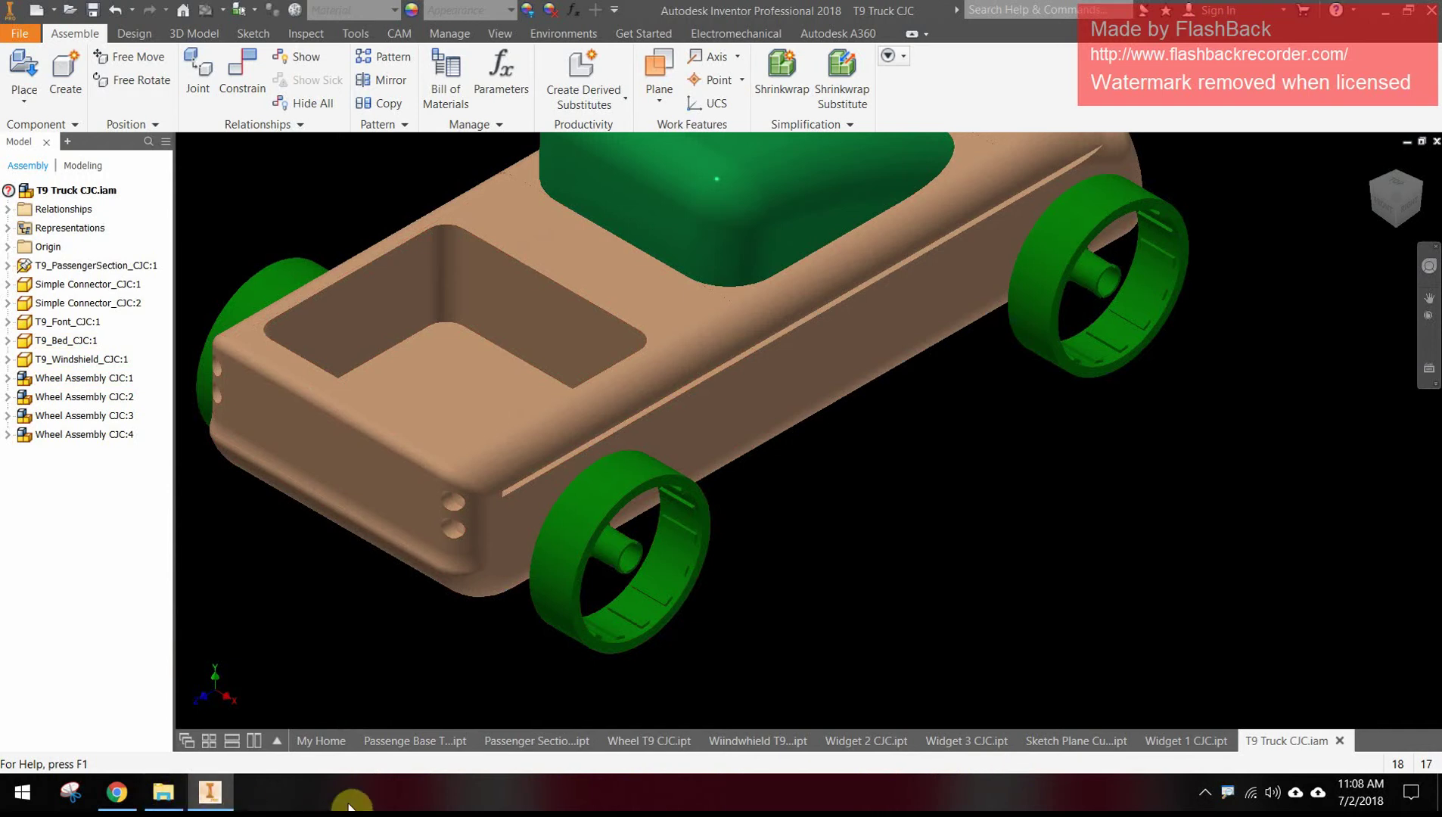
left_click(1382, 13)
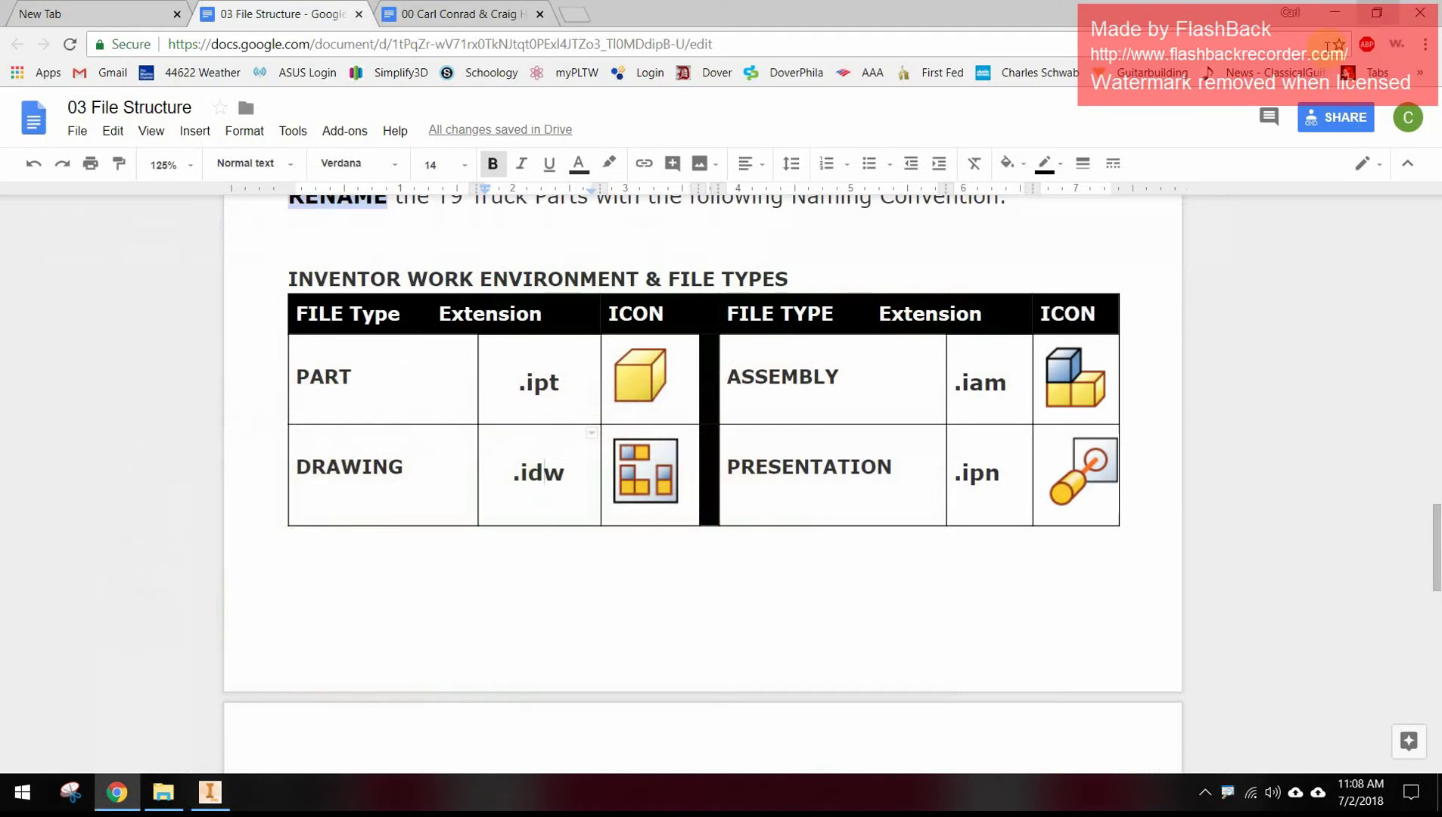
left_click(210, 799)
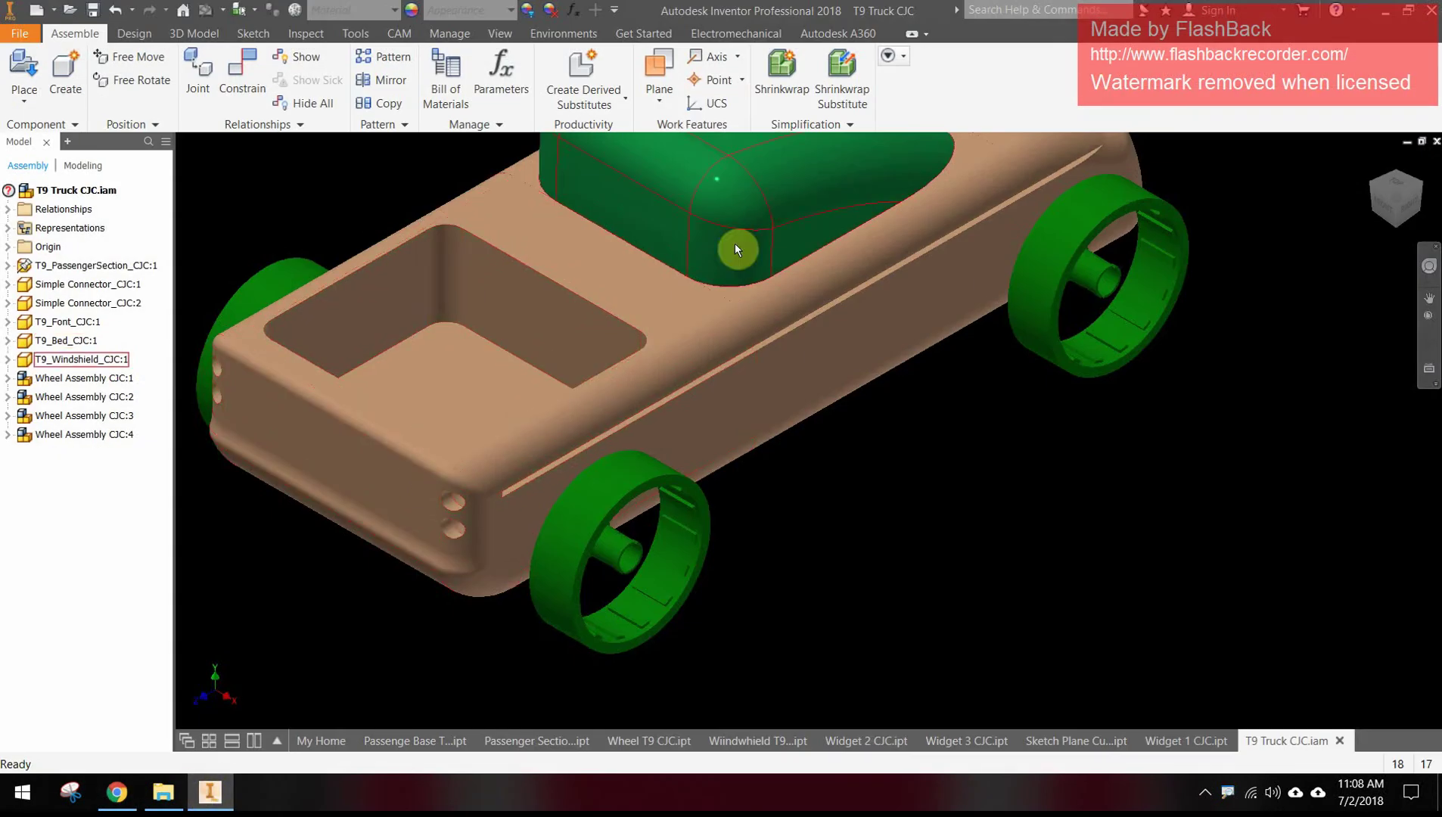
Step: Create a new part from the Standard.ipt template, and close the empty part file
left_click(35, 32)
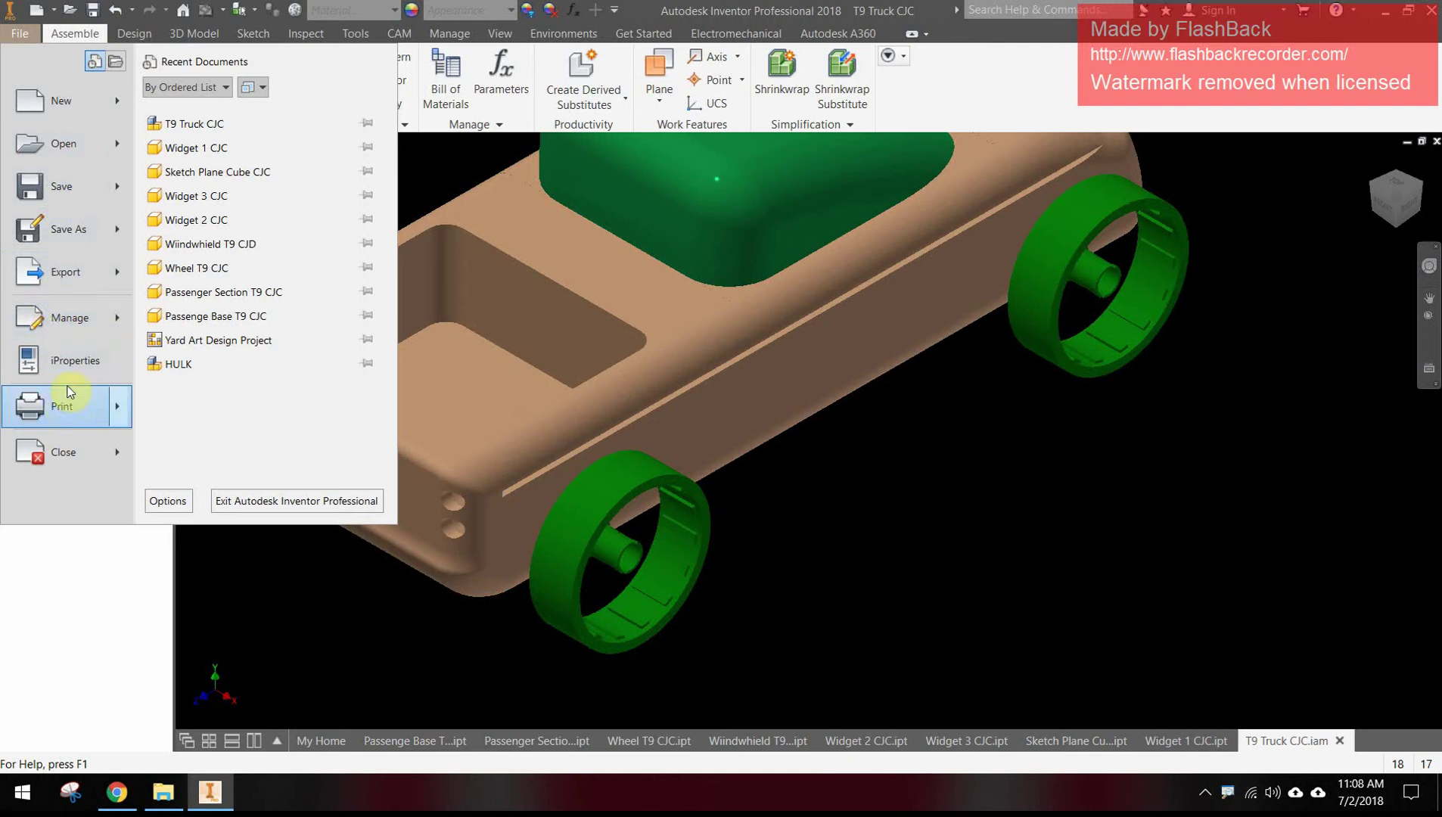
mouse_move(64, 111)
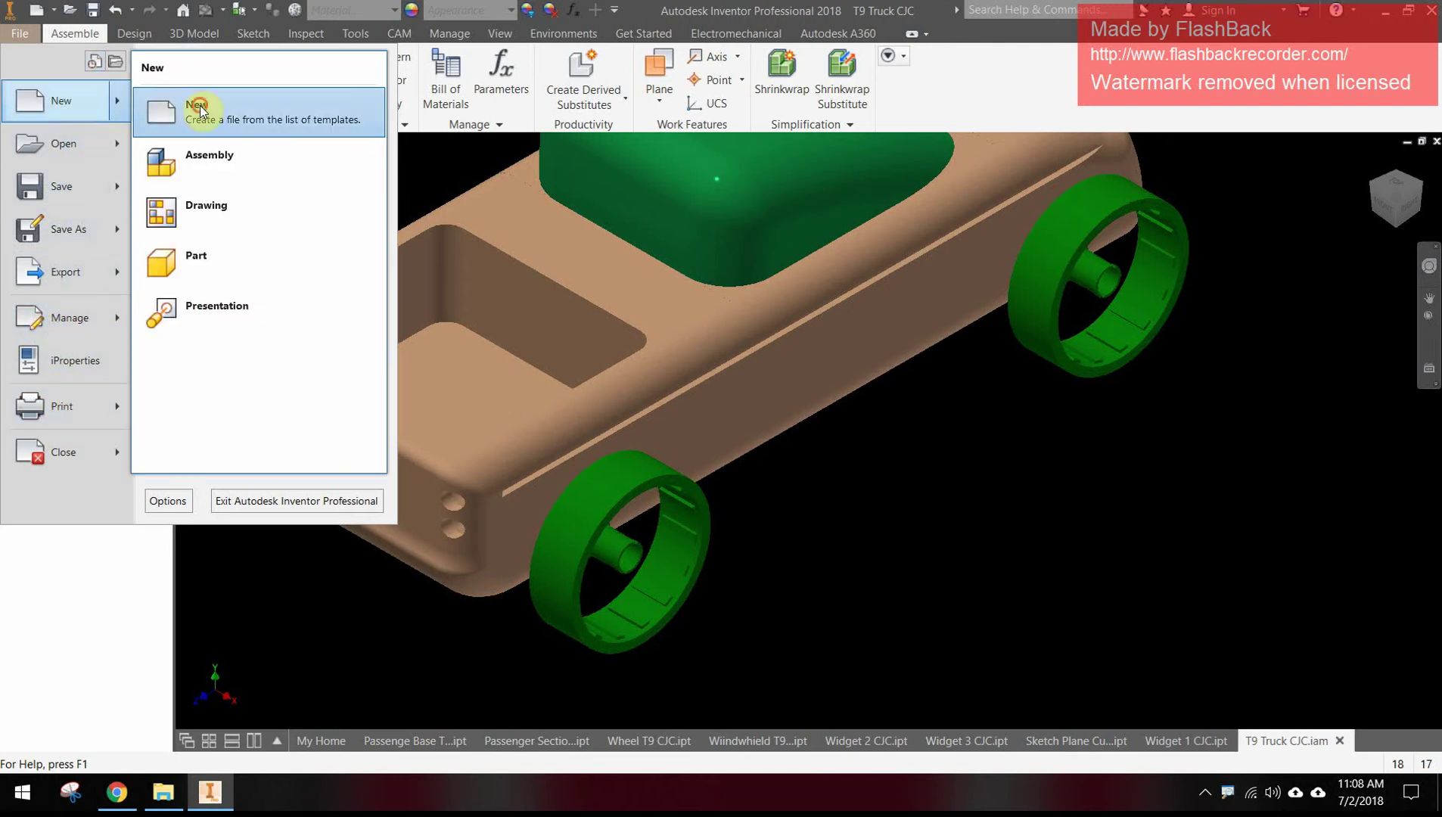
left_click(196, 108)
left_click(568, 221)
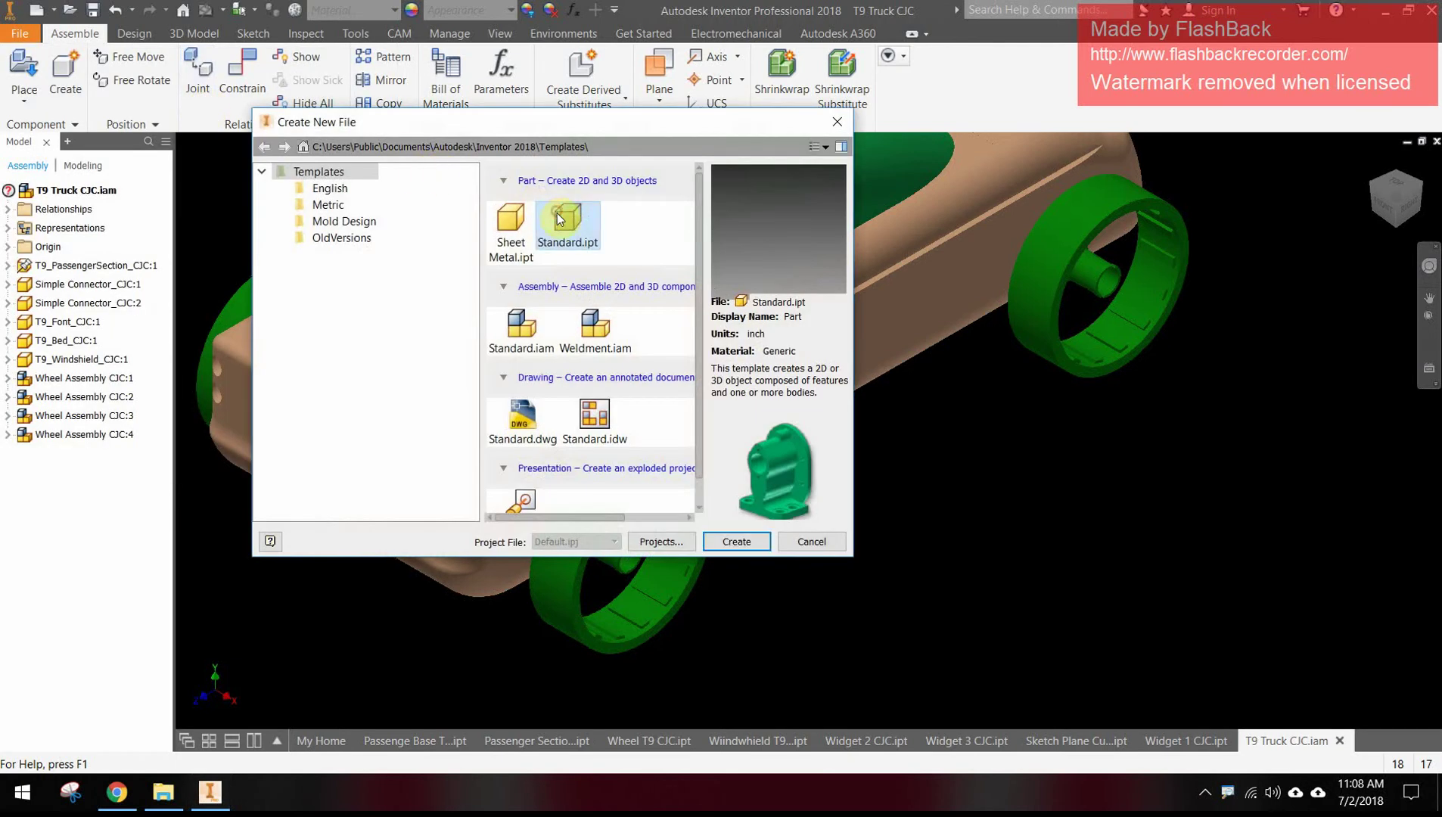
left_click(739, 543)
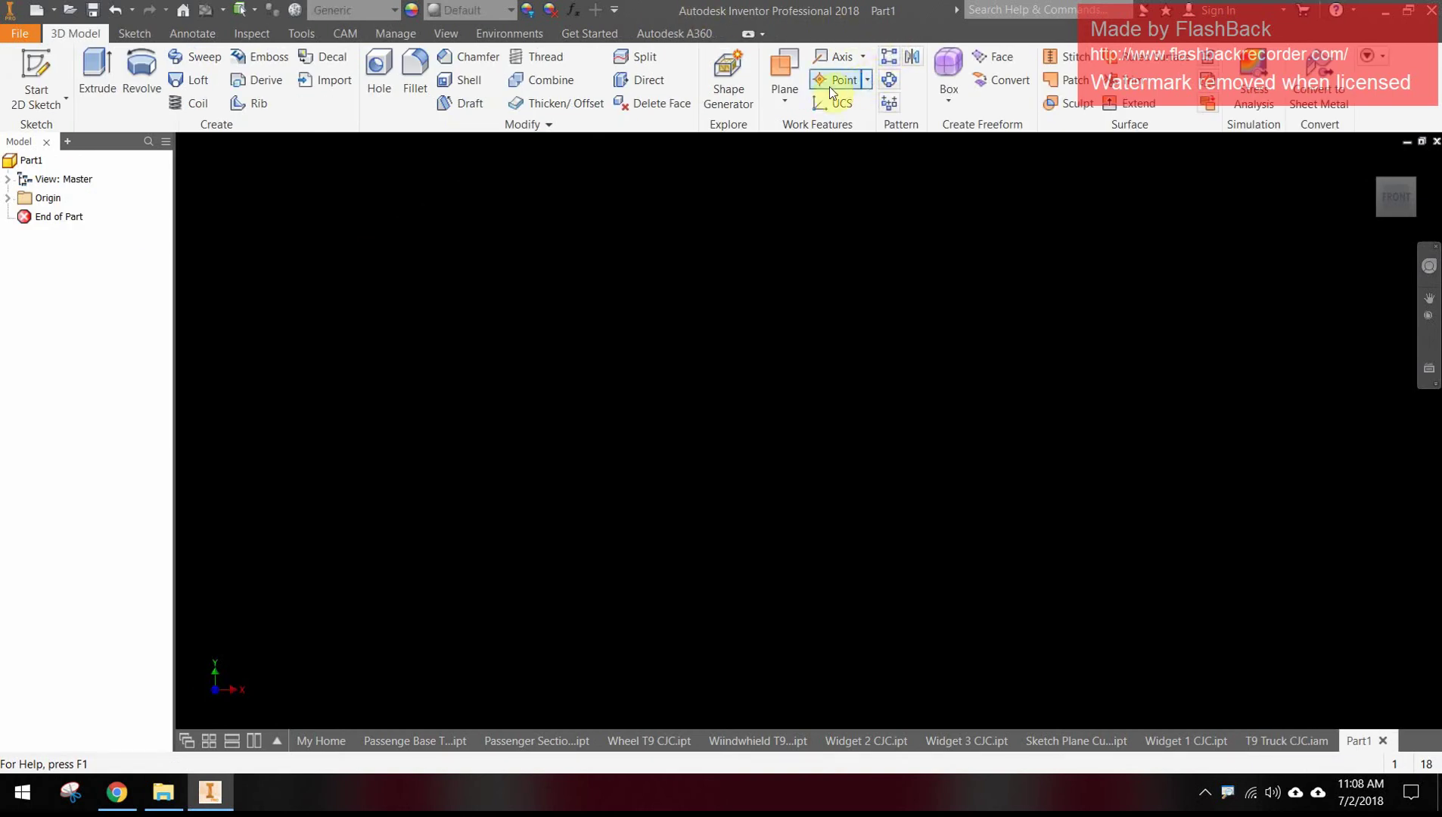
left_click(793, 402)
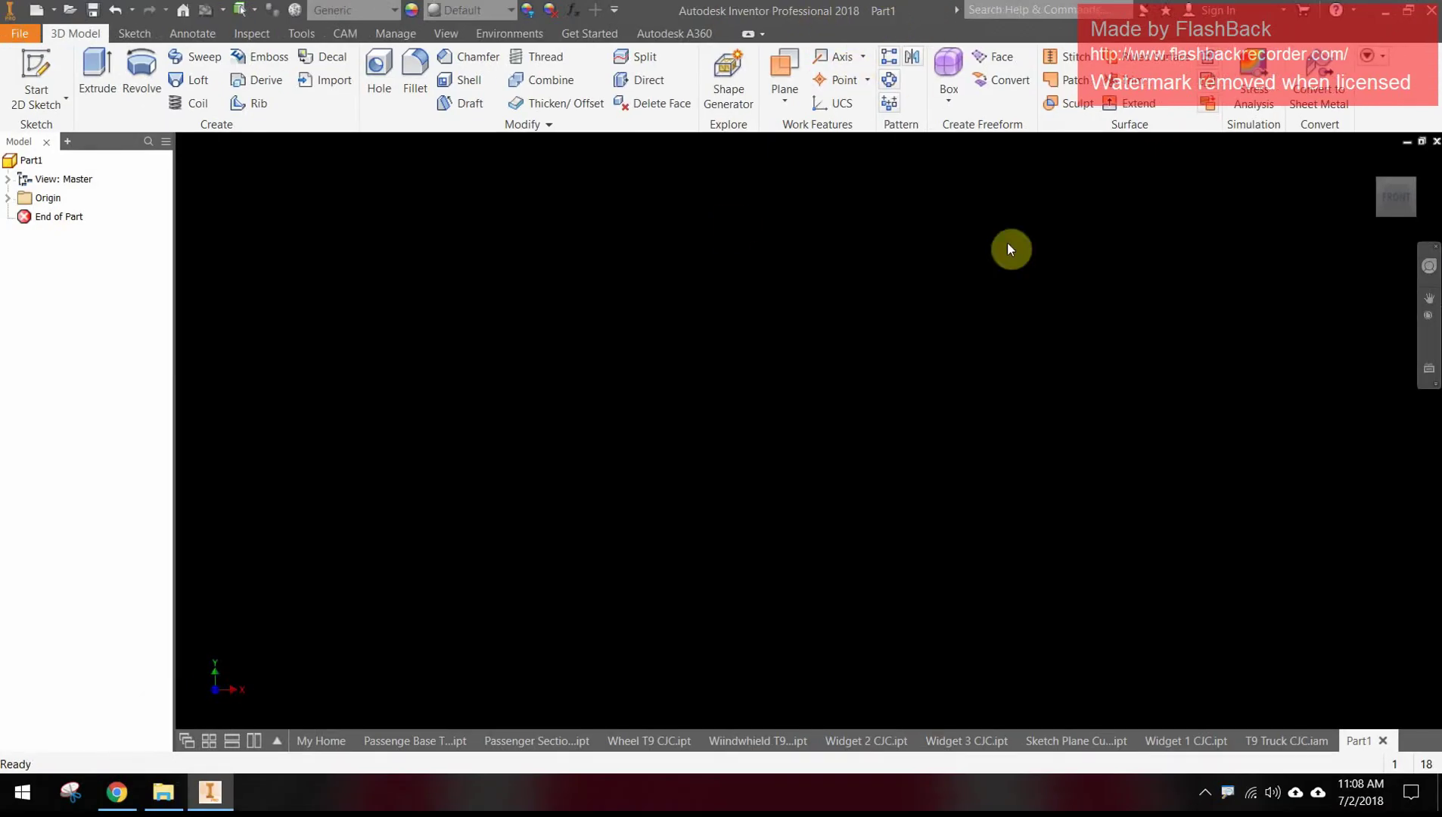
left_click(1436, 142)
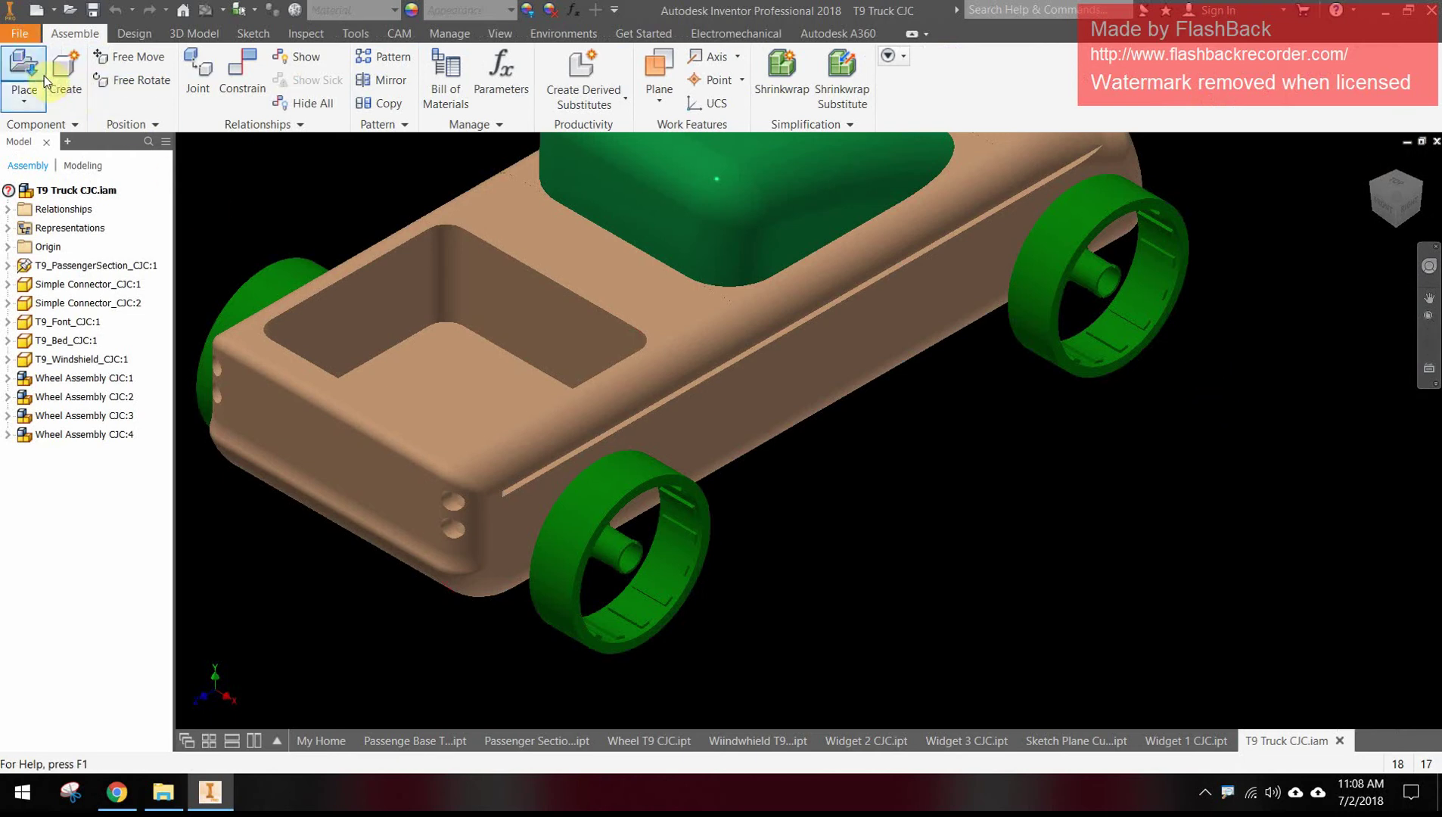
Step: Dismiss the in-place component creation and start a separate new part file instead
left_click(65, 89)
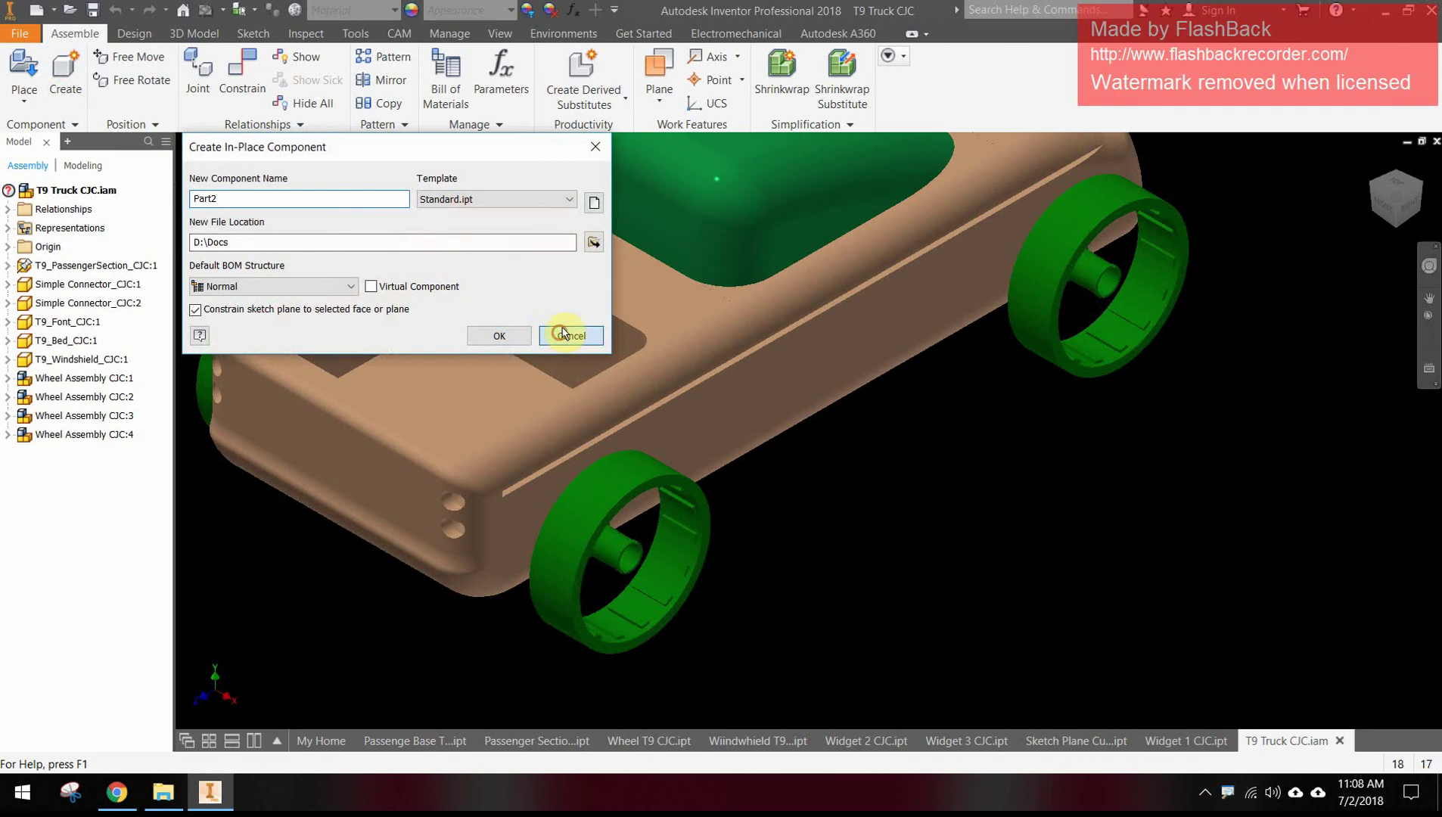
left_click(571, 337)
left_click(36, 10)
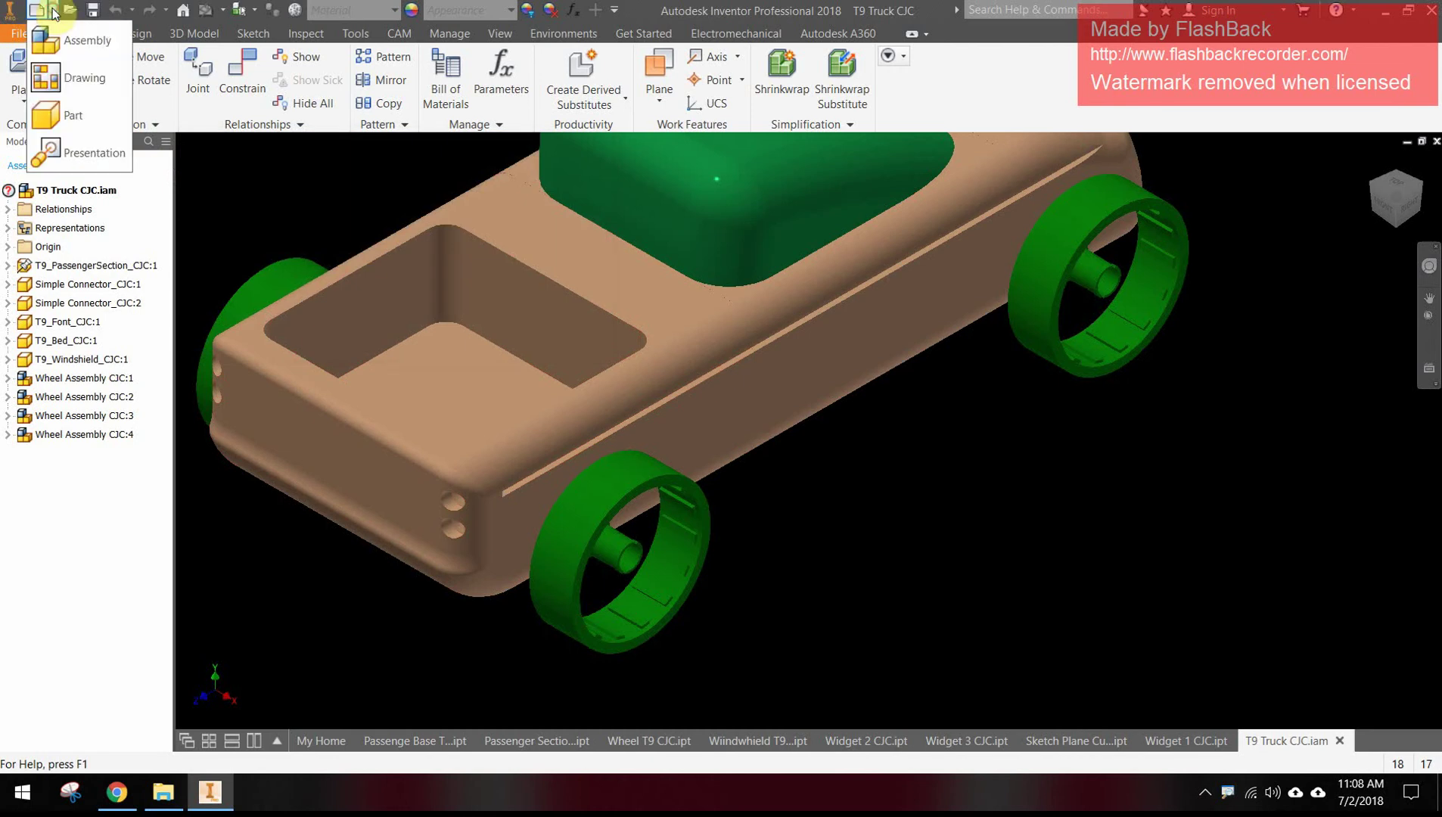
left_click(67, 120)
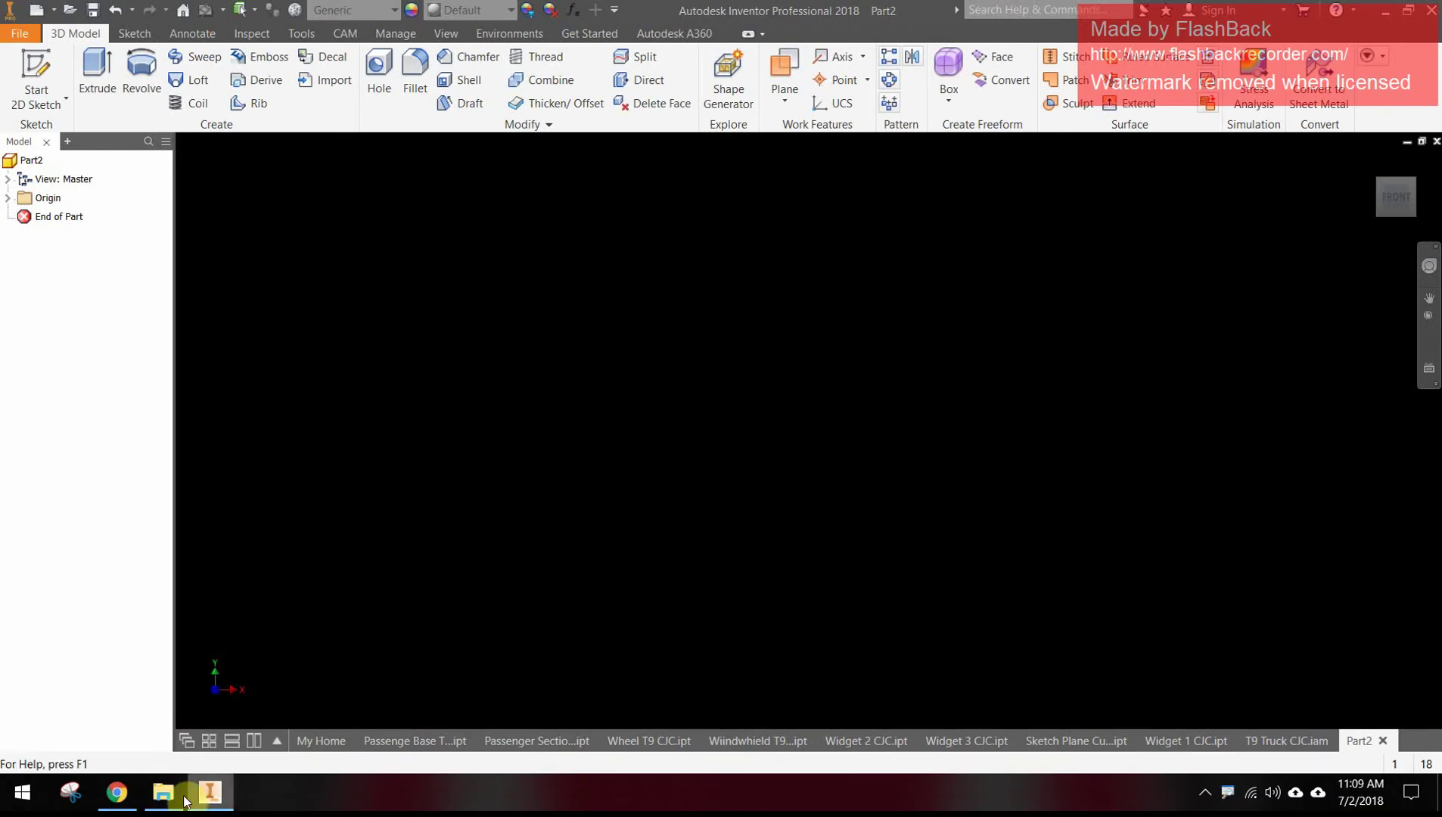
Step: Switch to the browser and review the Inventor file naming conventions and example names in the 03 File Structure document
left_click(115, 791)
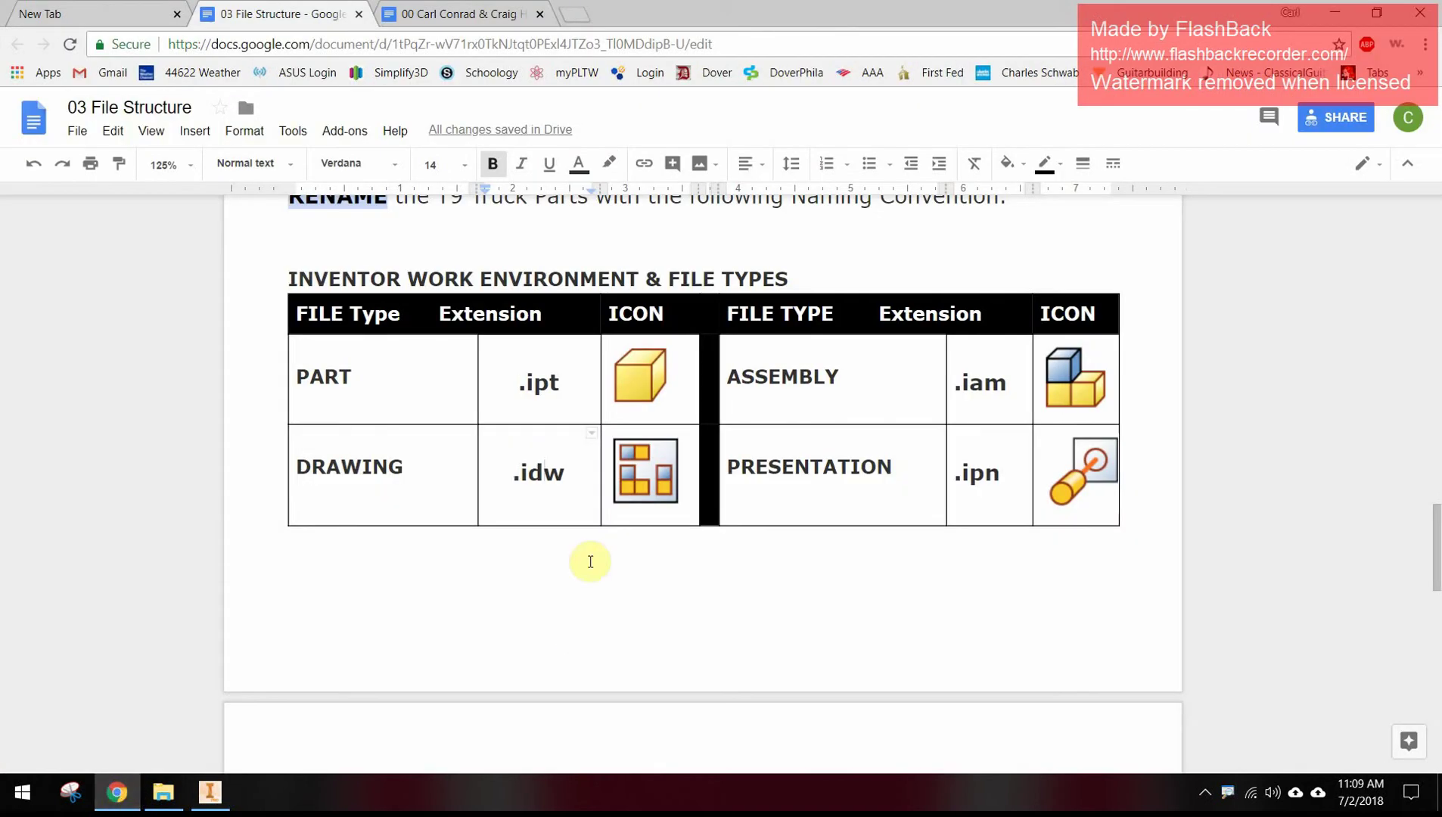
scroll(587, 478, "down", 5)
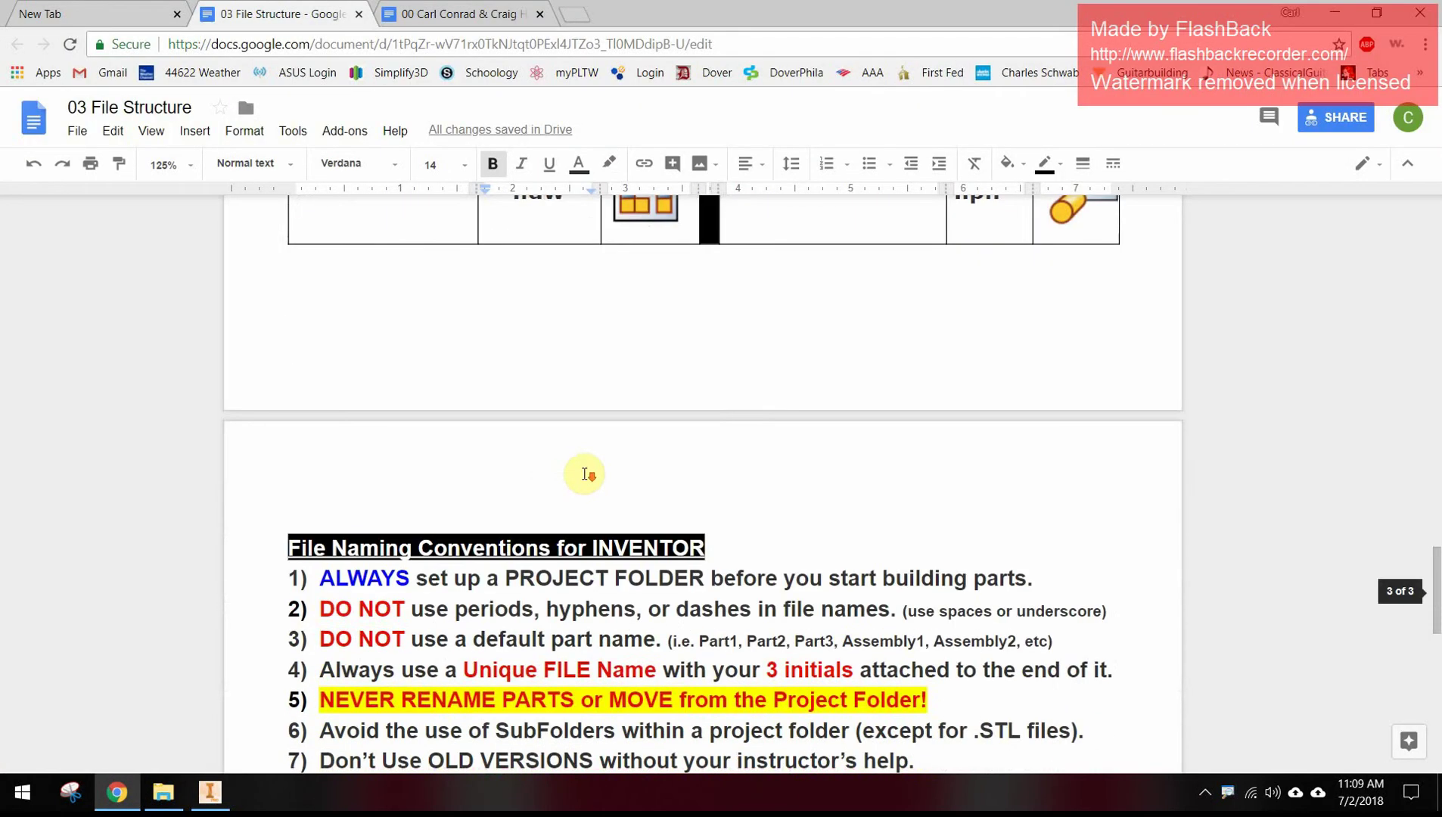
scroll(587, 474, "down", 2)
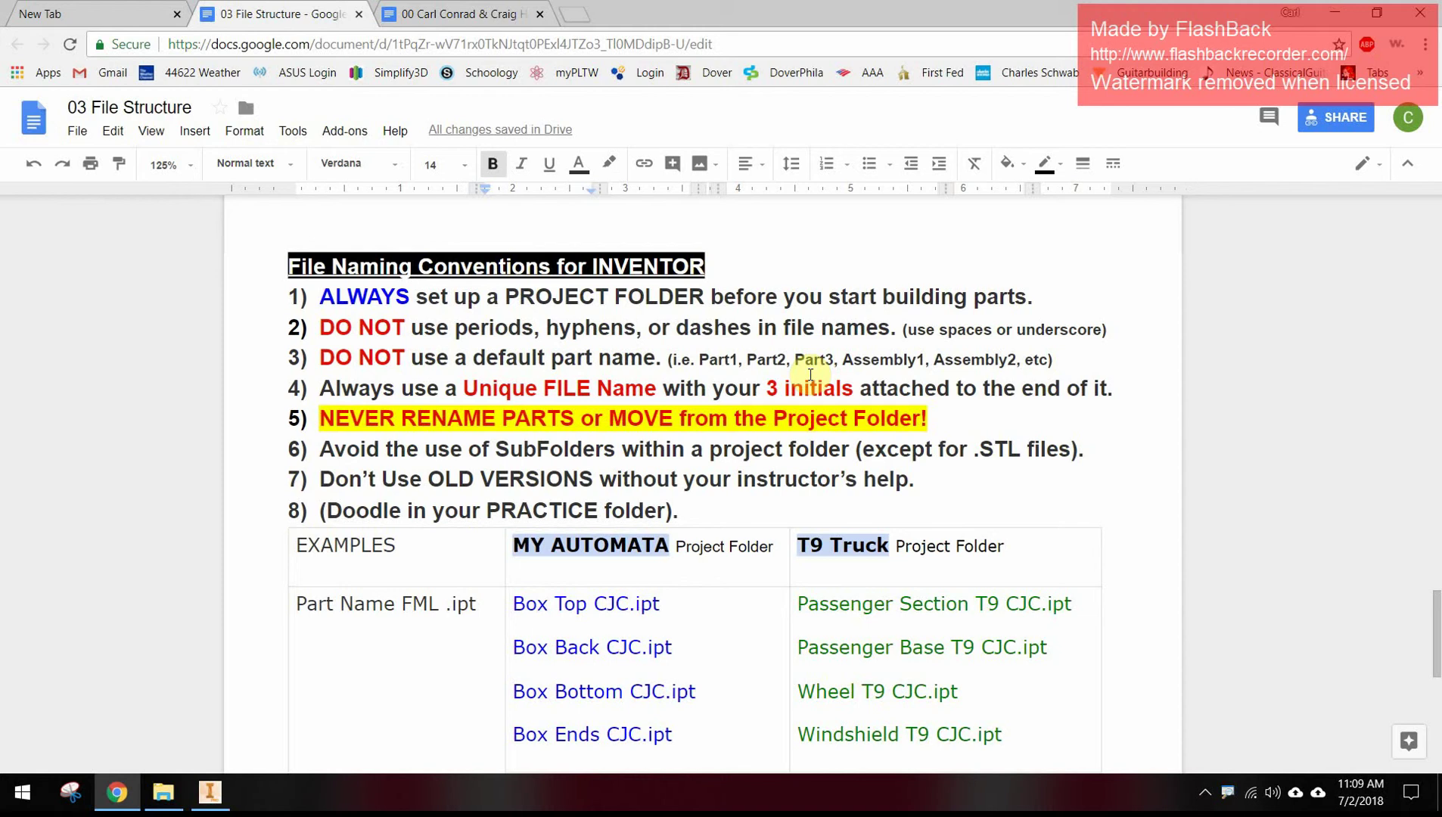
scroll(636, 470, "down", 2)
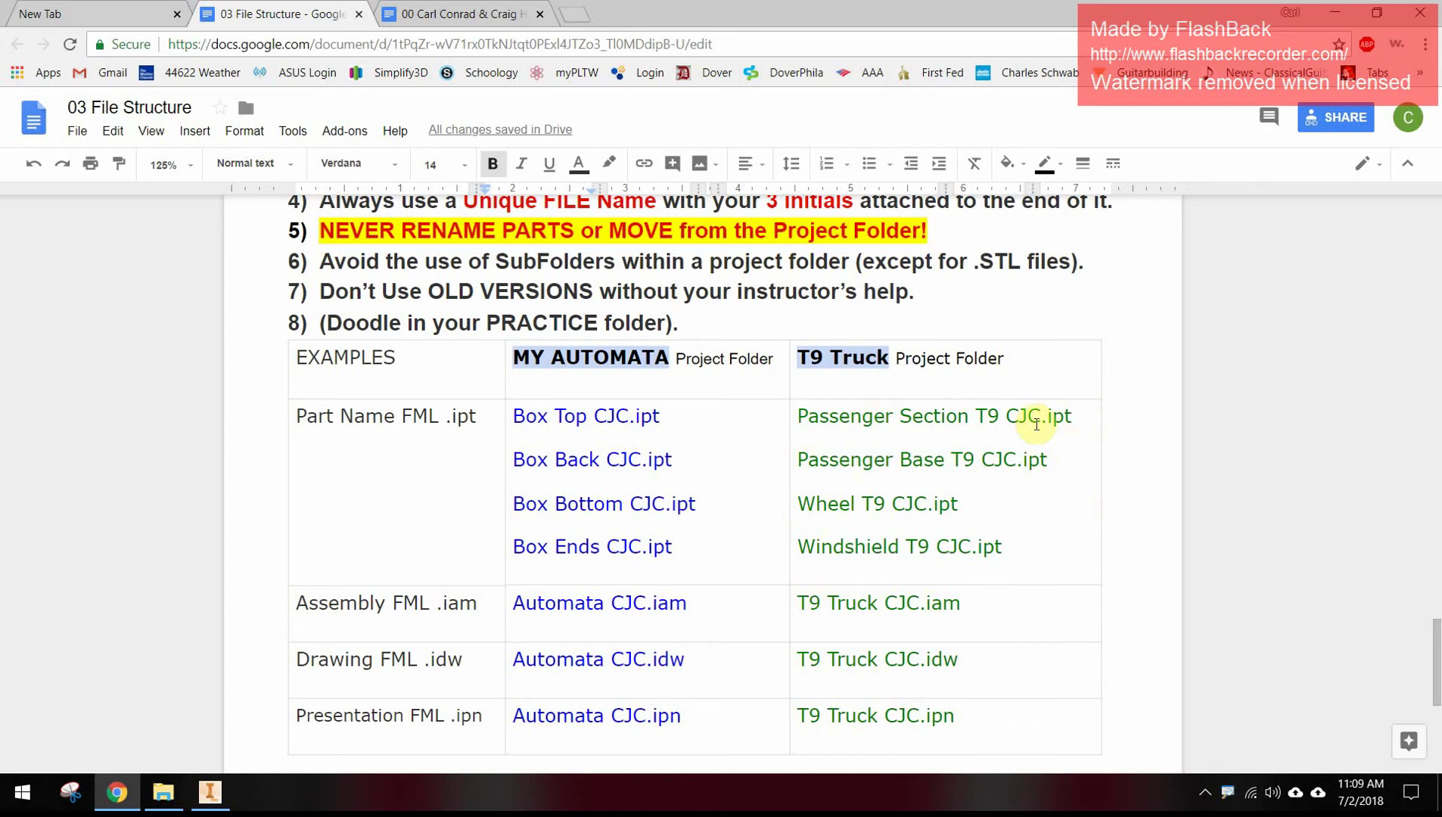
double_click(993, 416)
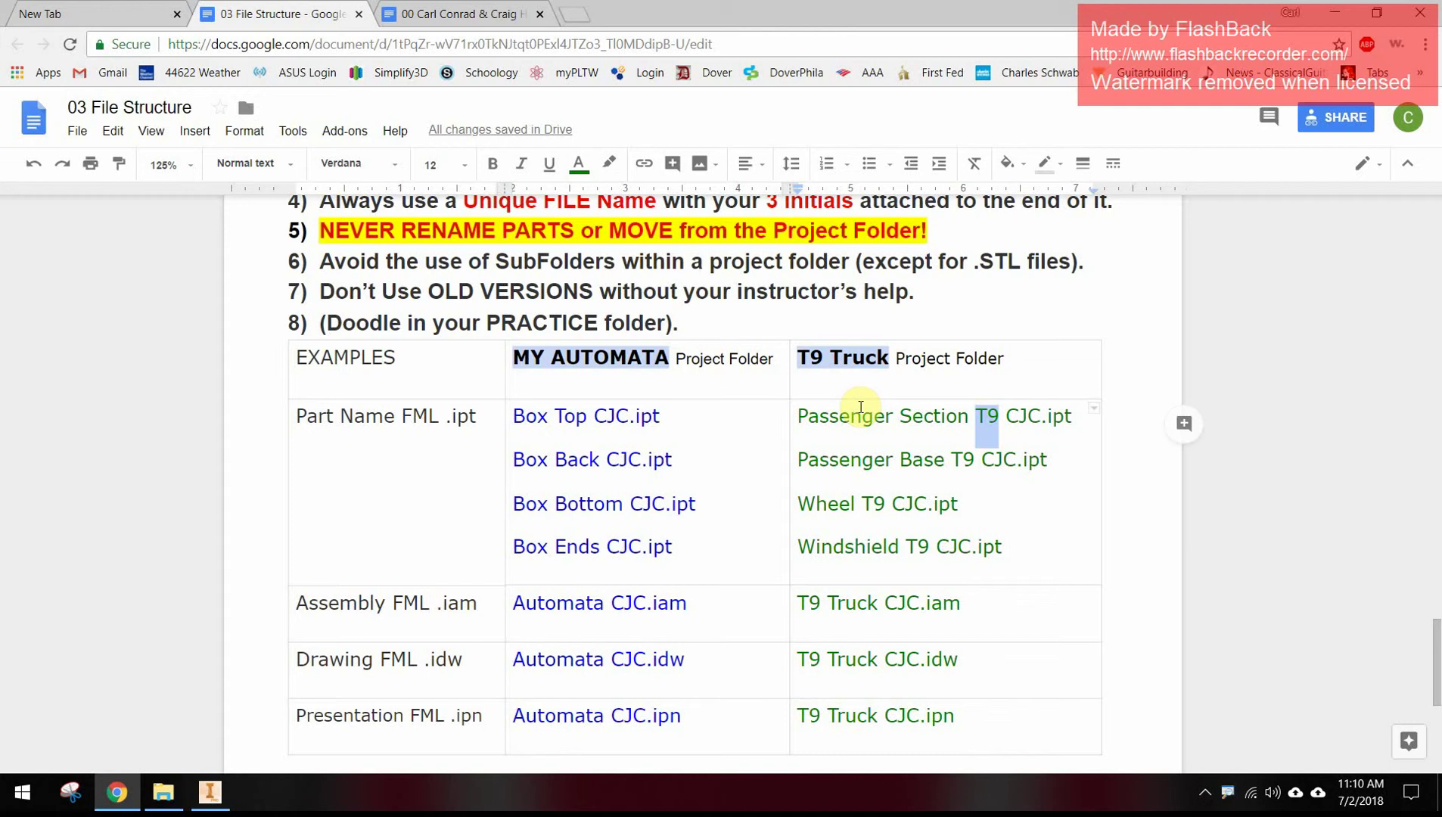
scroll(688, 553, "up", 3)
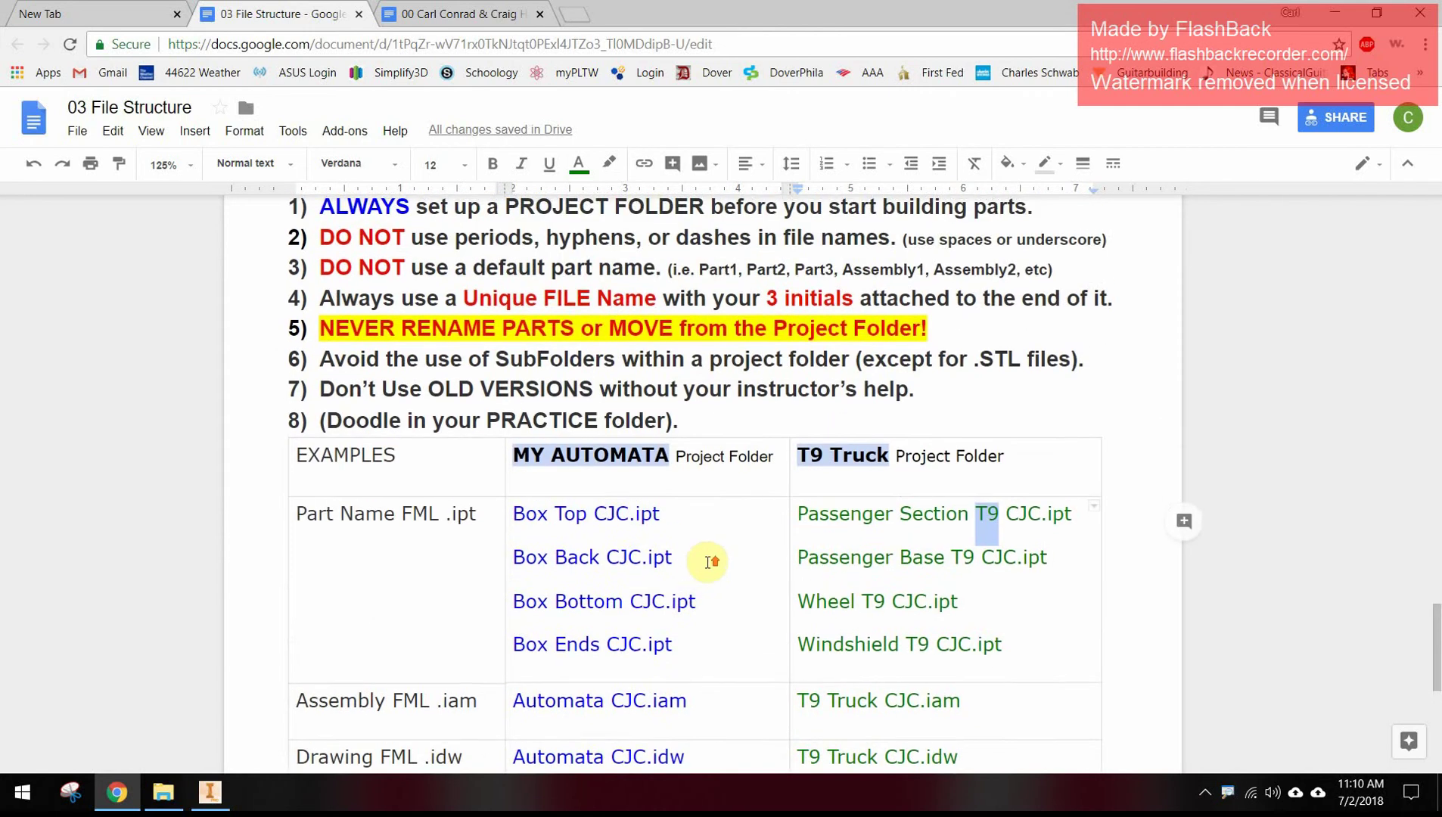
scroll(703, 571, "down", 1)
scroll(702, 573, "up", 1)
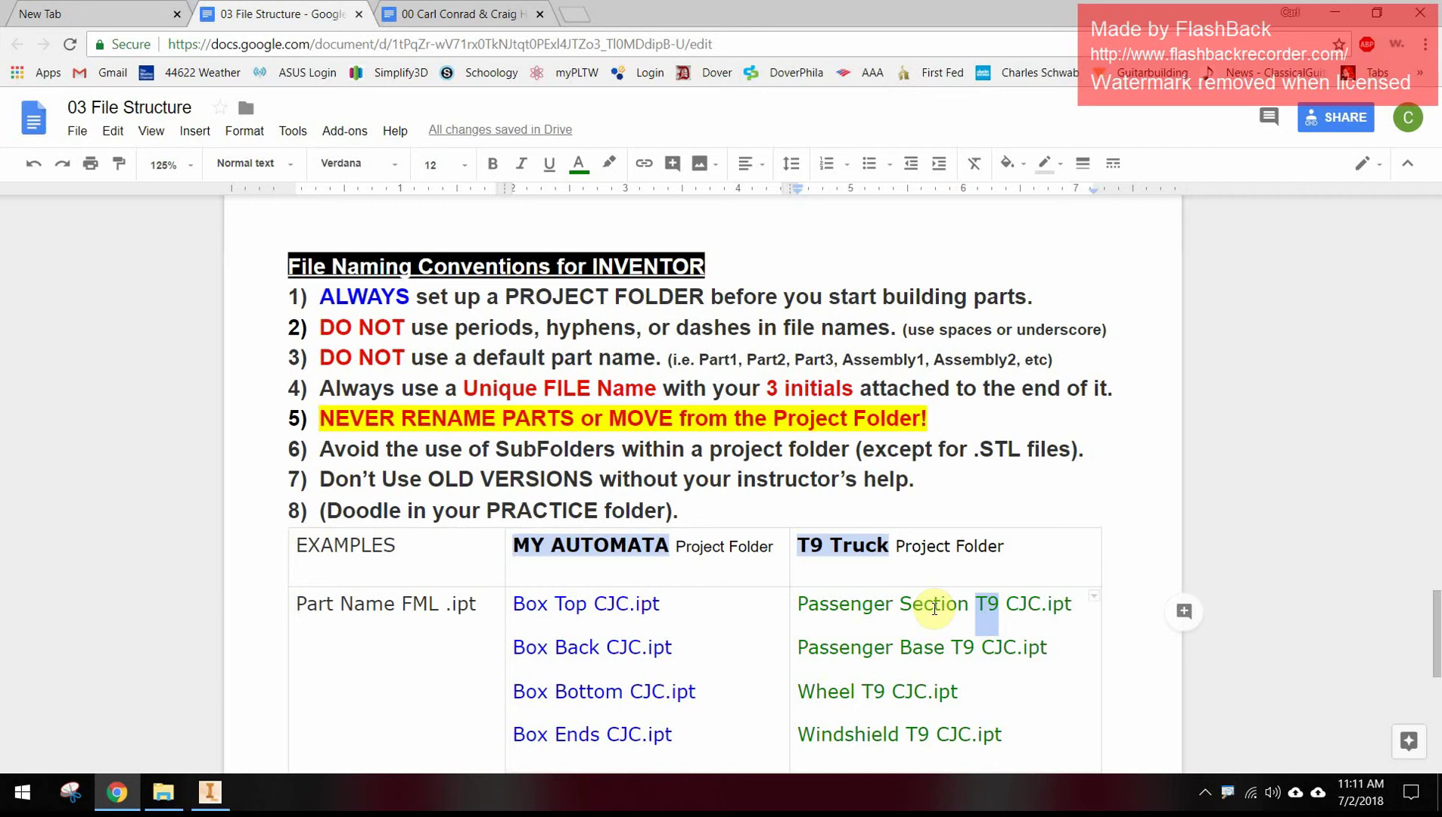
scroll(863, 606, "down", 4)
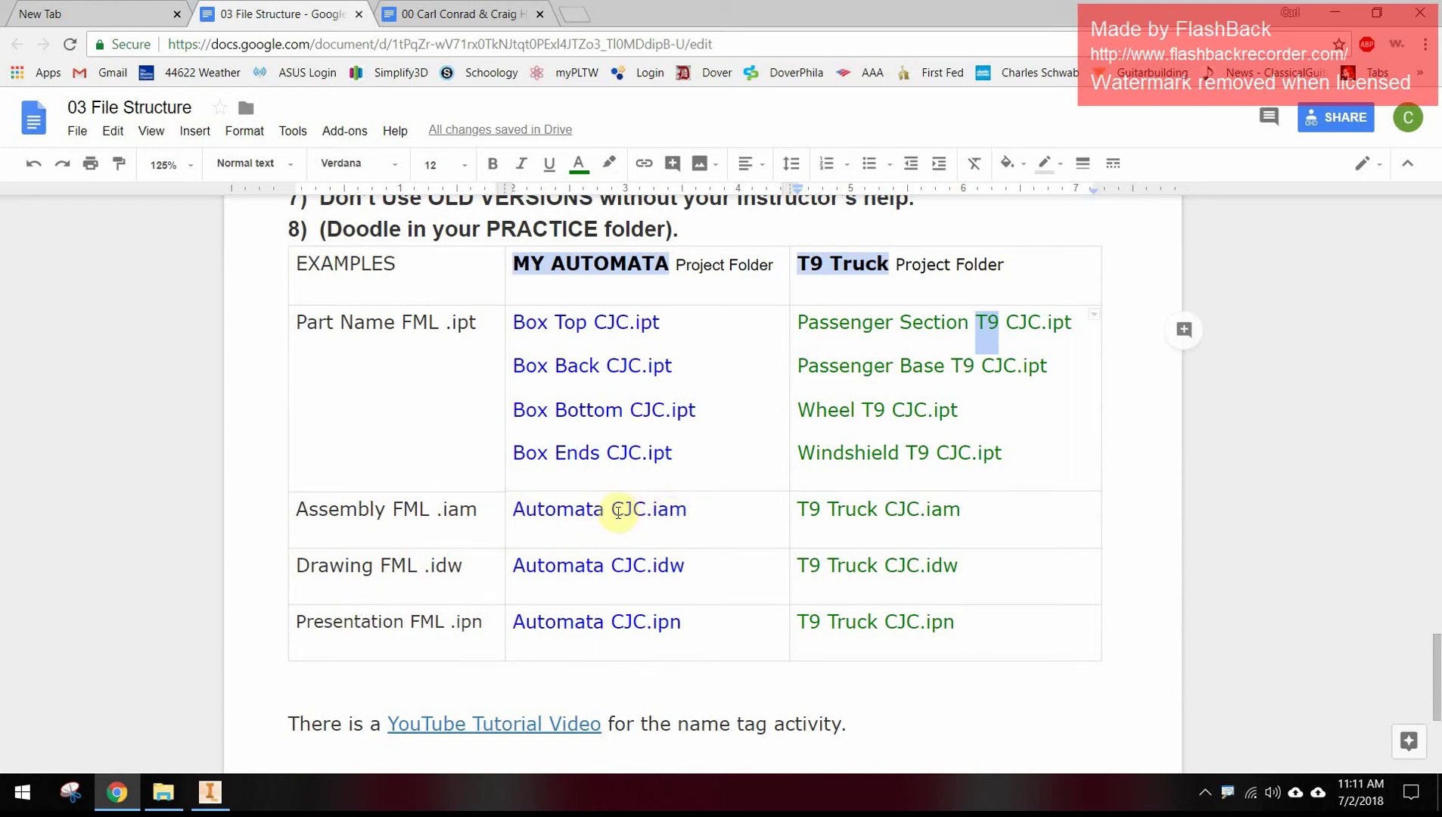
Step: Highlight the project name Automata in the assembly, drawing and presentation file name examples, one after another
left_click_drag(605, 510, 519, 508)
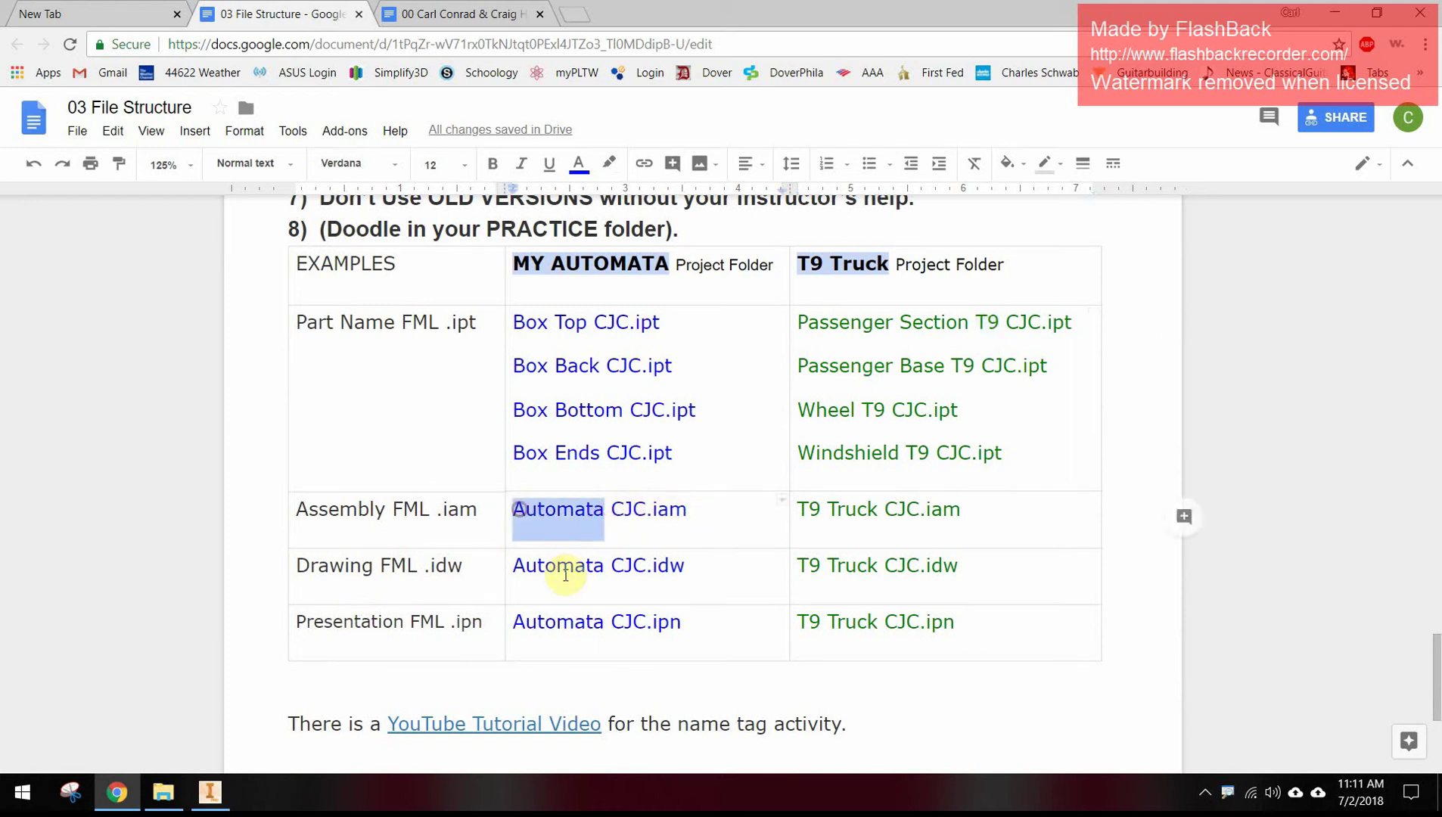
left_click_drag(605, 566, 506, 560)
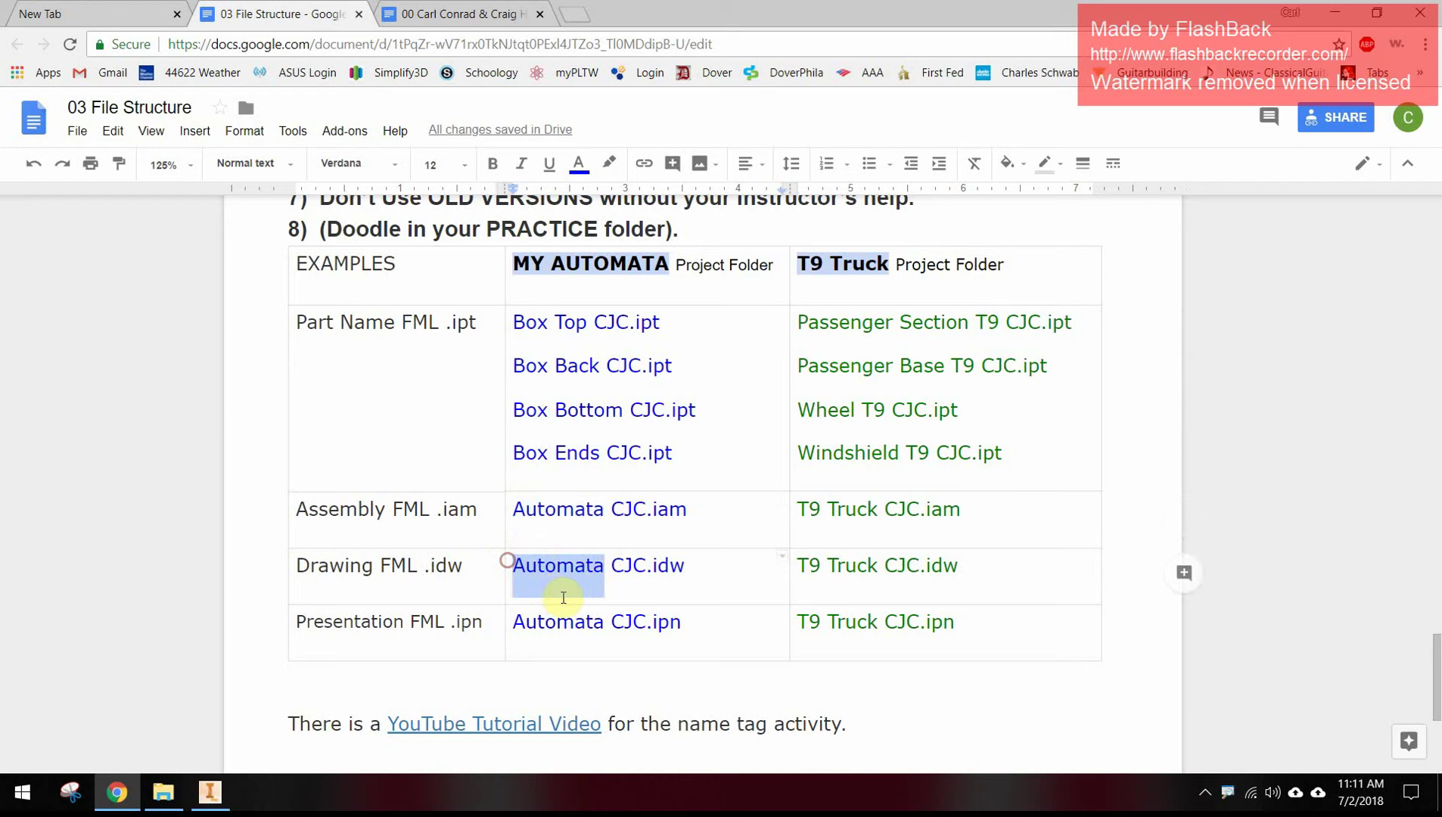
left_click_drag(605, 621, 516, 624)
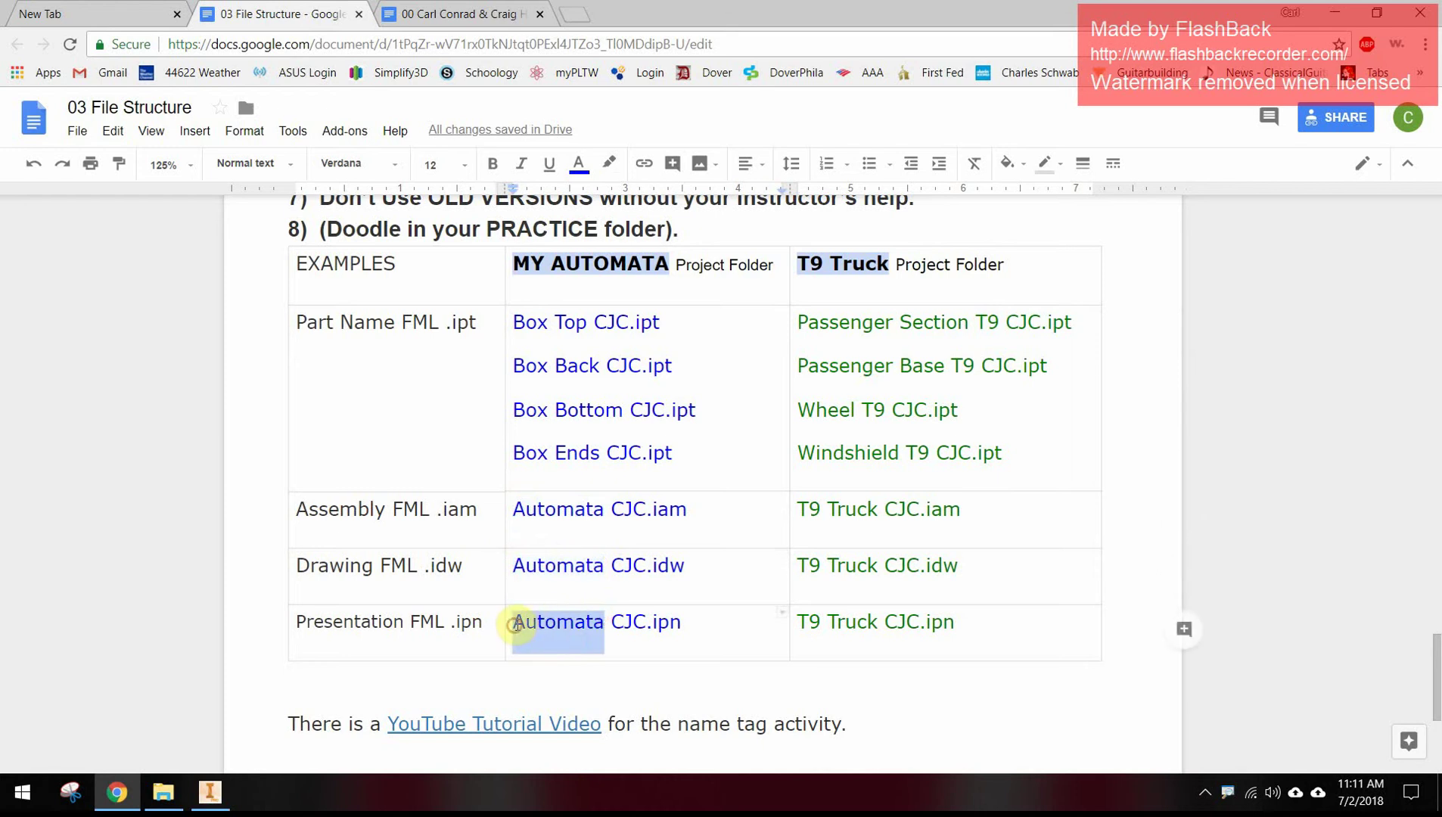
Step: Highlight the extensions in the Automata assembly, presentation and Box Ends examples, and the full list of T9 Truck part names
left_click(694, 509)
left_click_drag(693, 508, 646, 508)
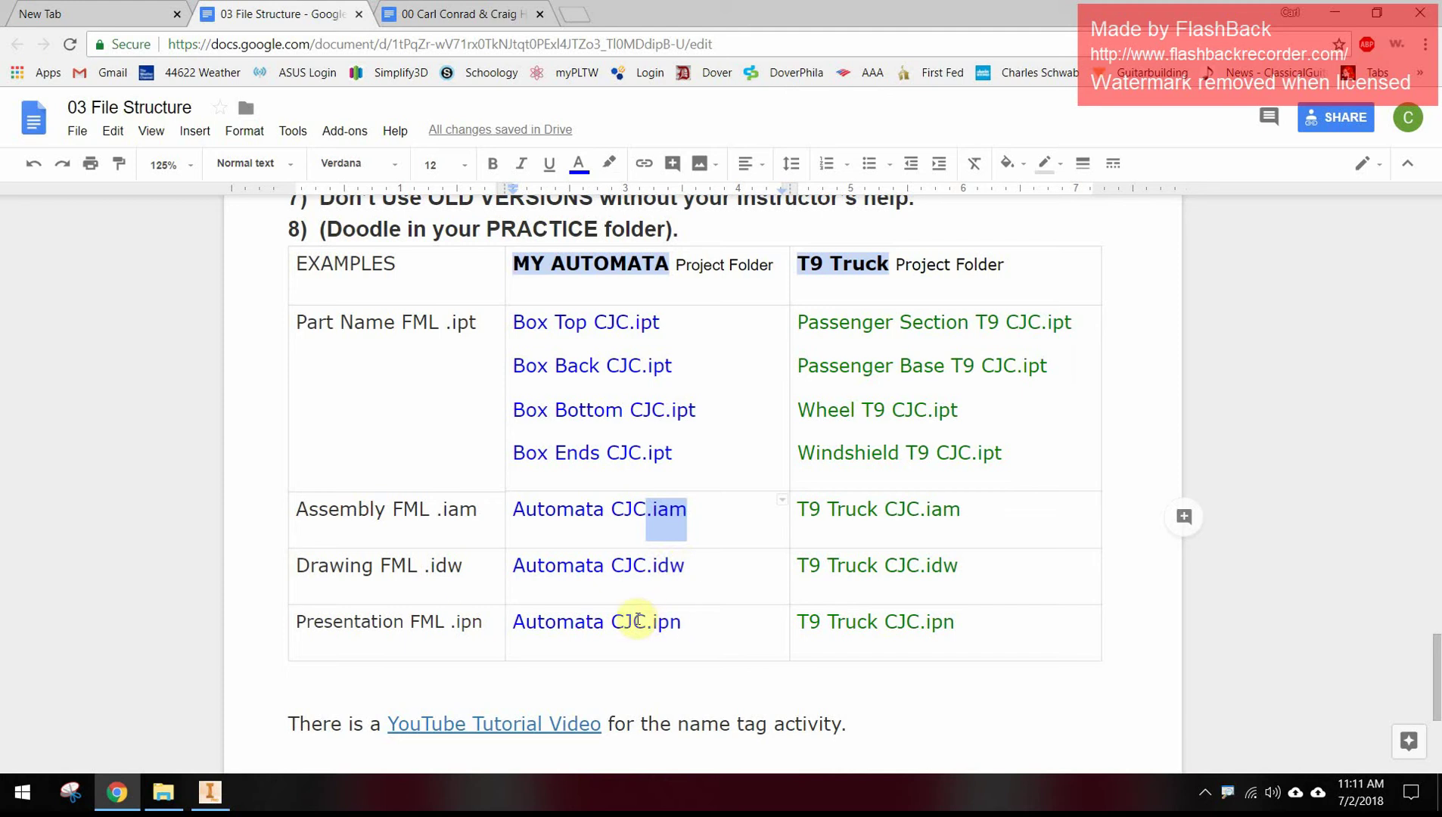
left_click_drag(681, 621, 515, 622)
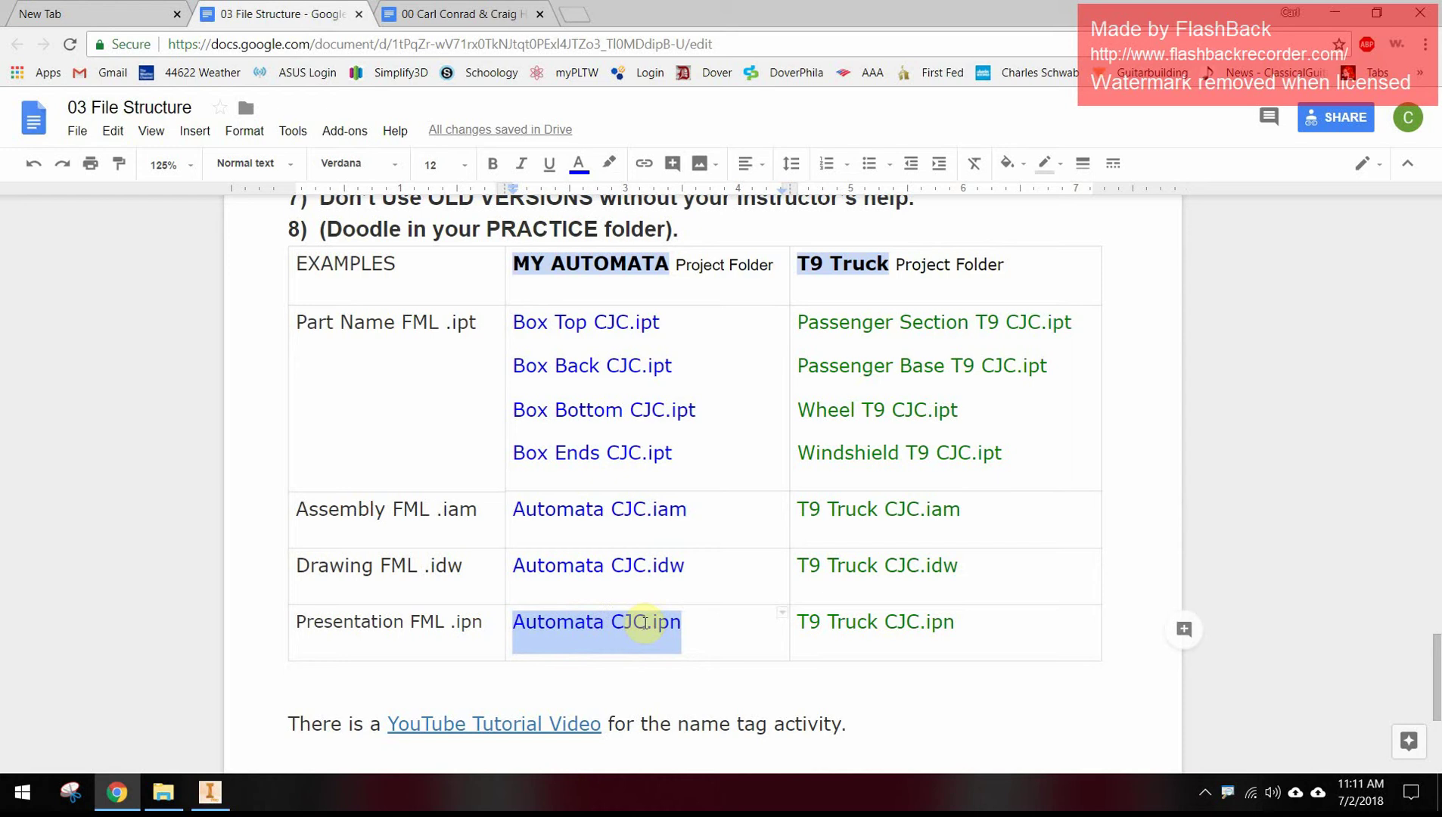
left_click_drag(692, 621, 646, 621)
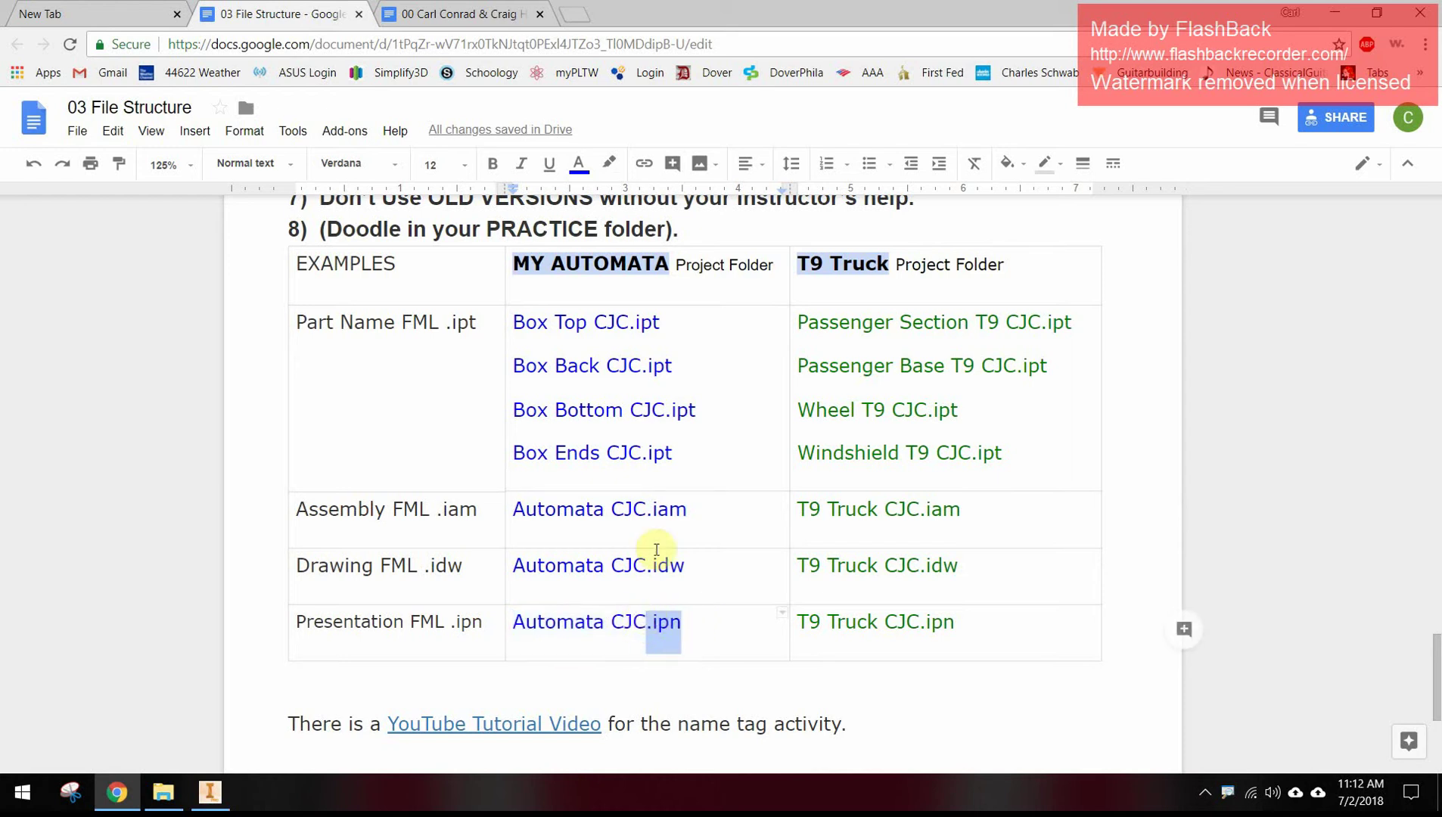
left_click_drag(673, 454, 647, 454)
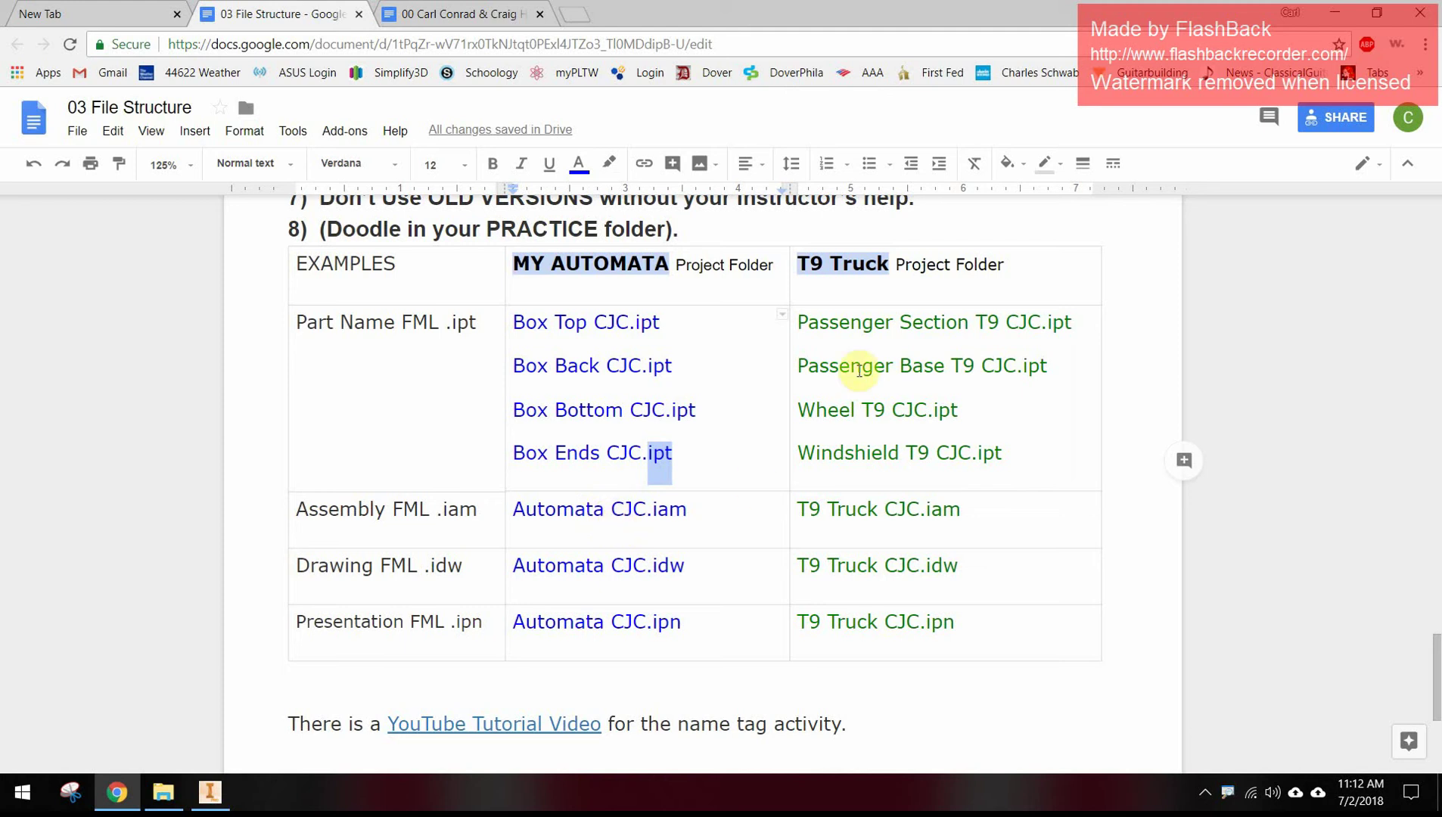
left_click(799, 317)
left_click_drag(800, 317, 1013, 461)
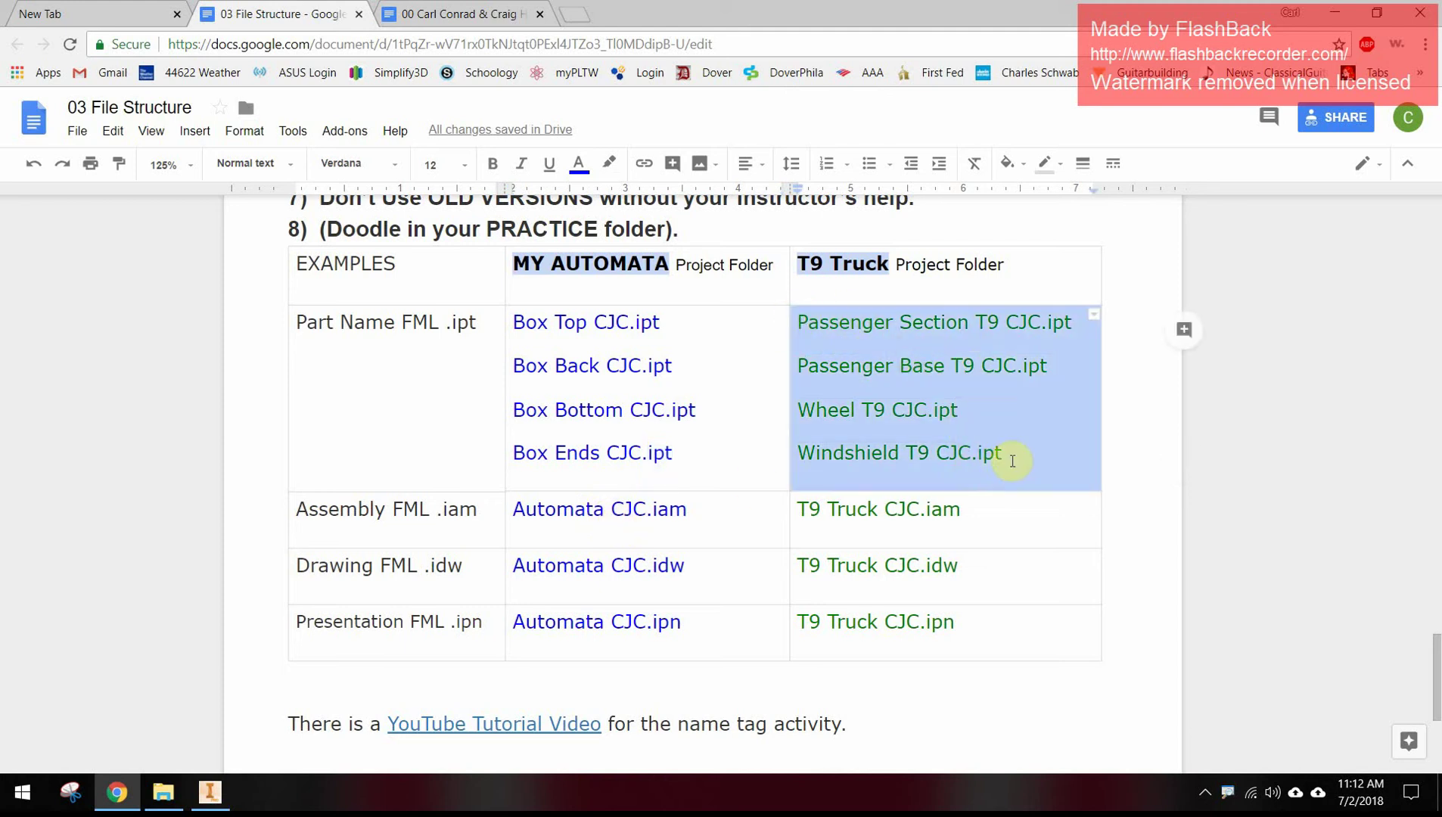
Step: Review the T9 Truck file name examples and highlight rule 6 about avoiding subfolders within a project folder
scroll(1014, 458, "up", 1)
scroll(1023, 461, "down", 1)
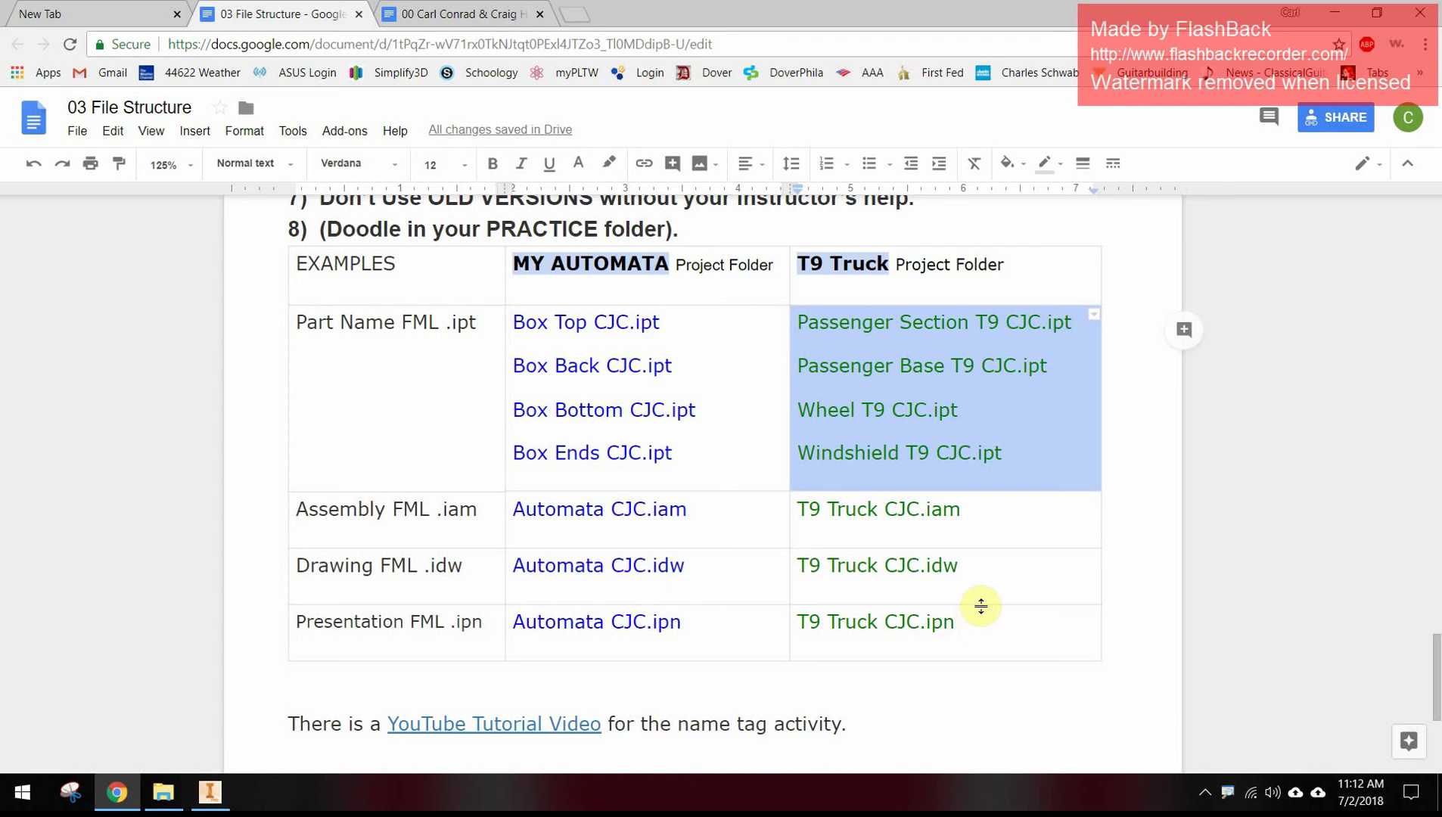
scroll(977, 610, "up", 2)
scroll(979, 590, "down", 2)
scroll(989, 589, "up", 1)
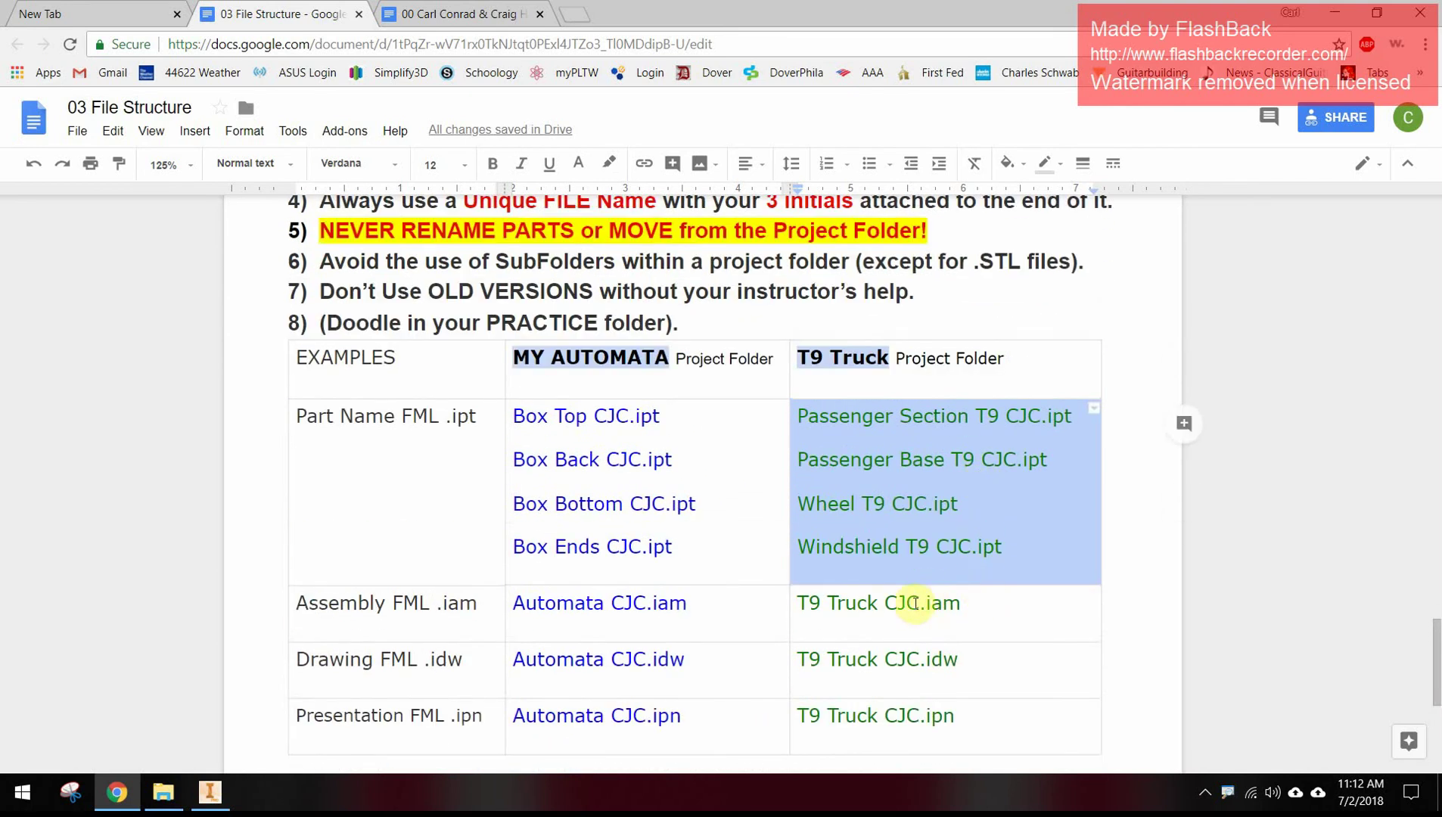
scroll(933, 598, "up", 2)
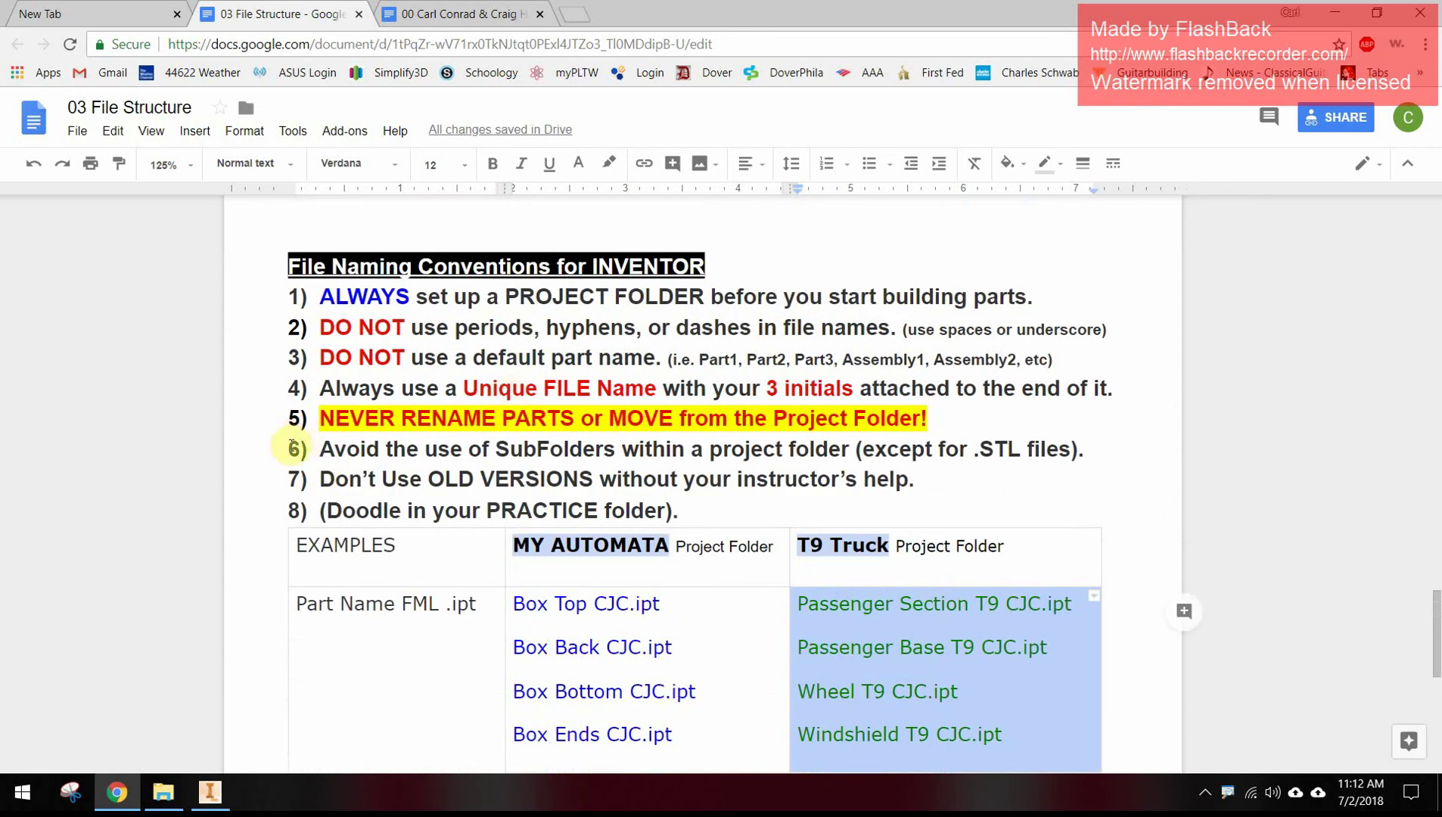
left_click_drag(282, 450, 1089, 447)
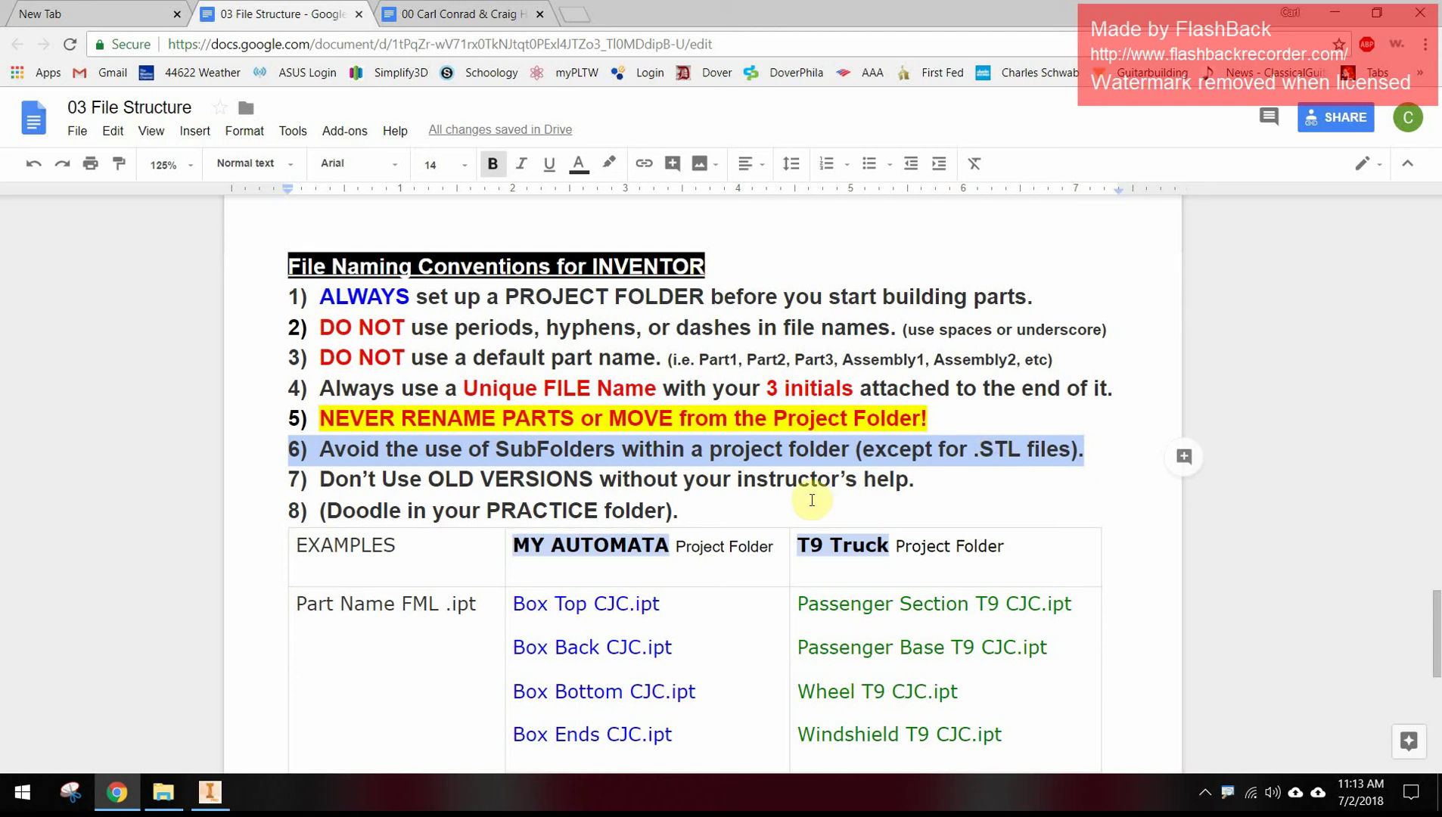
scroll(669, 506, "down", 1)
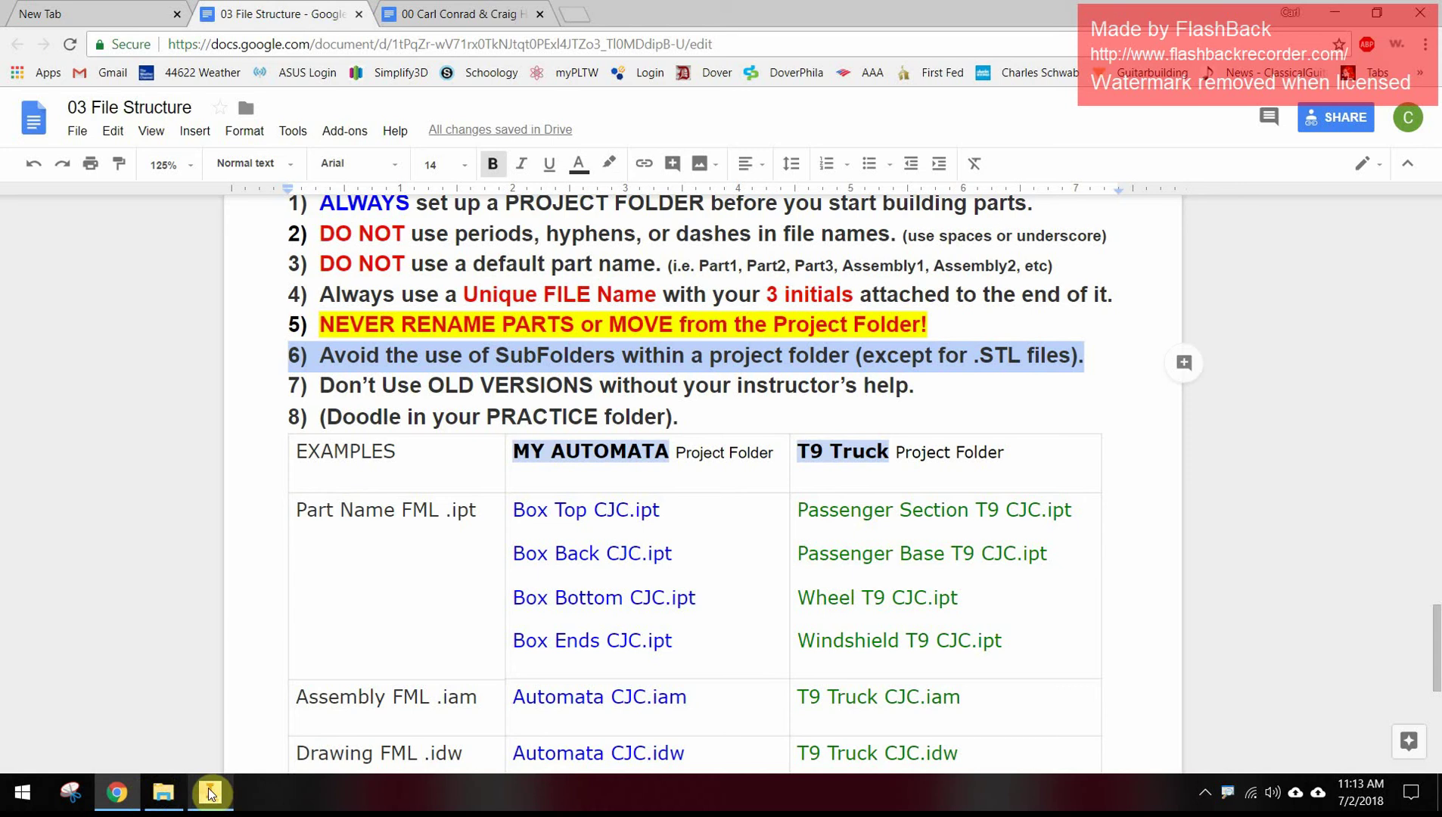
Step: Switch to Inventor and browse for a file to open, going into the OldVersions folder of T9 Truck 2017
mouse_move(211, 792)
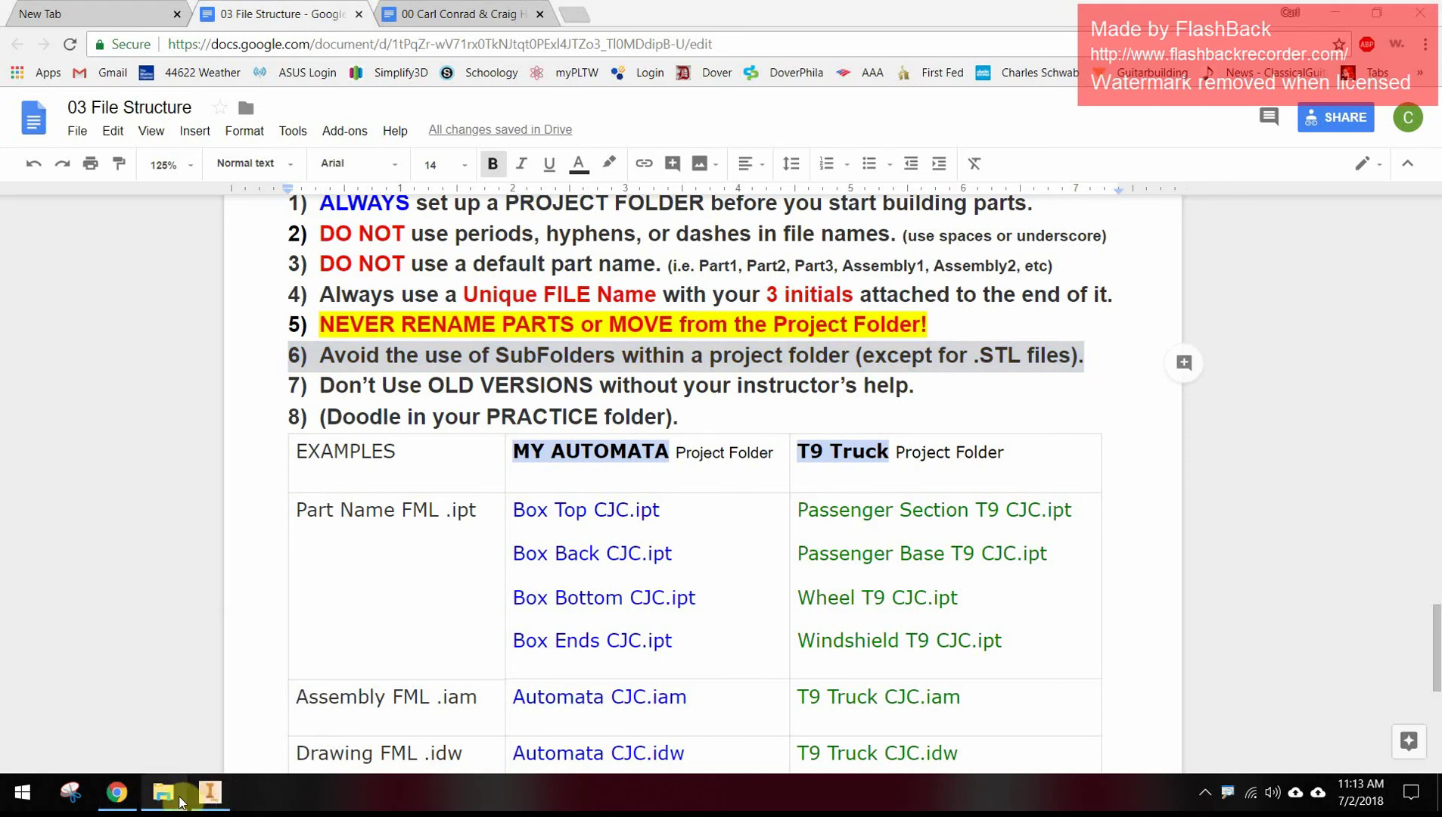
left_click(212, 793)
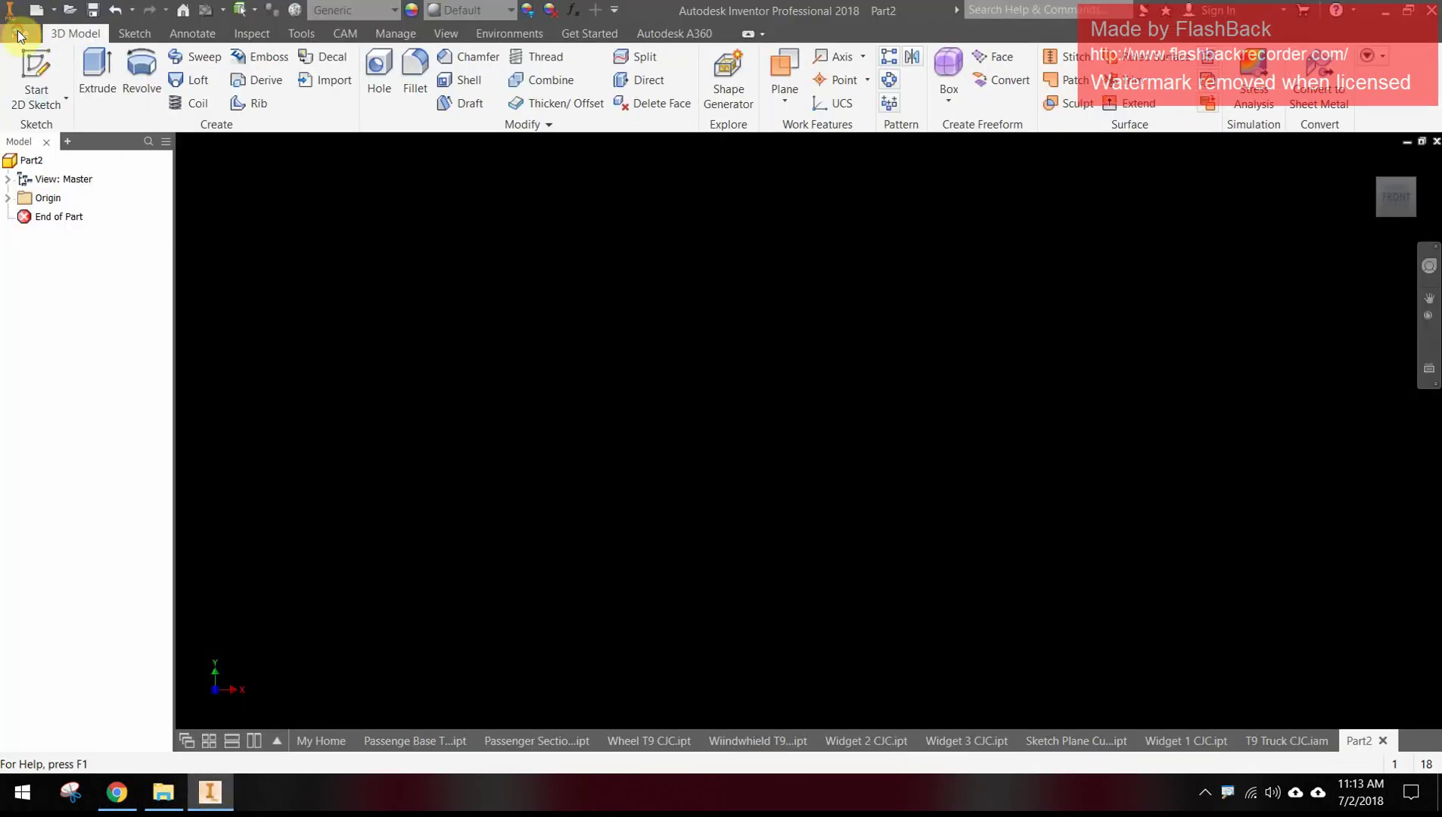
left_click(20, 33)
left_click(66, 145)
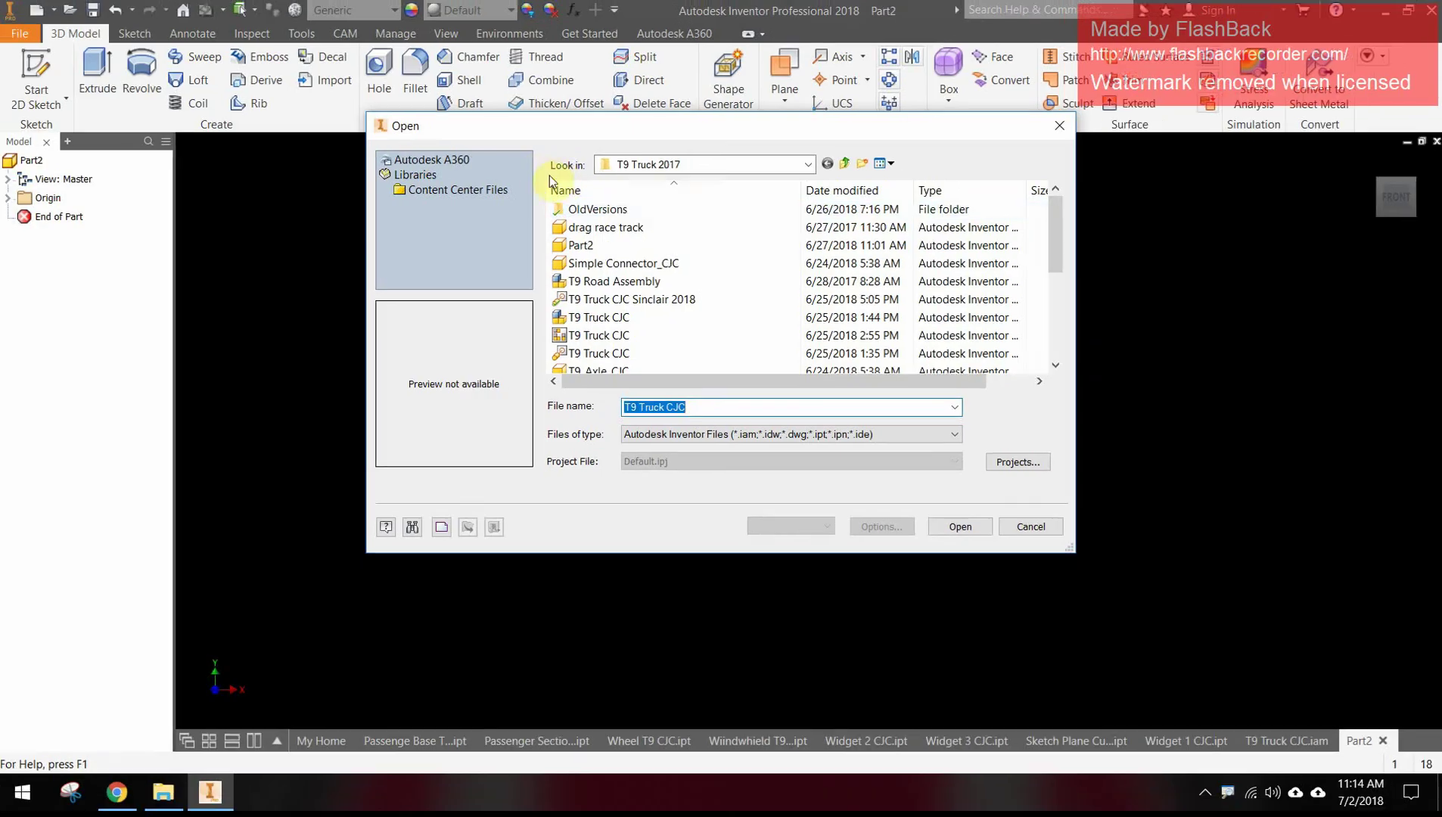
left_click(624, 246)
double_click(590, 212)
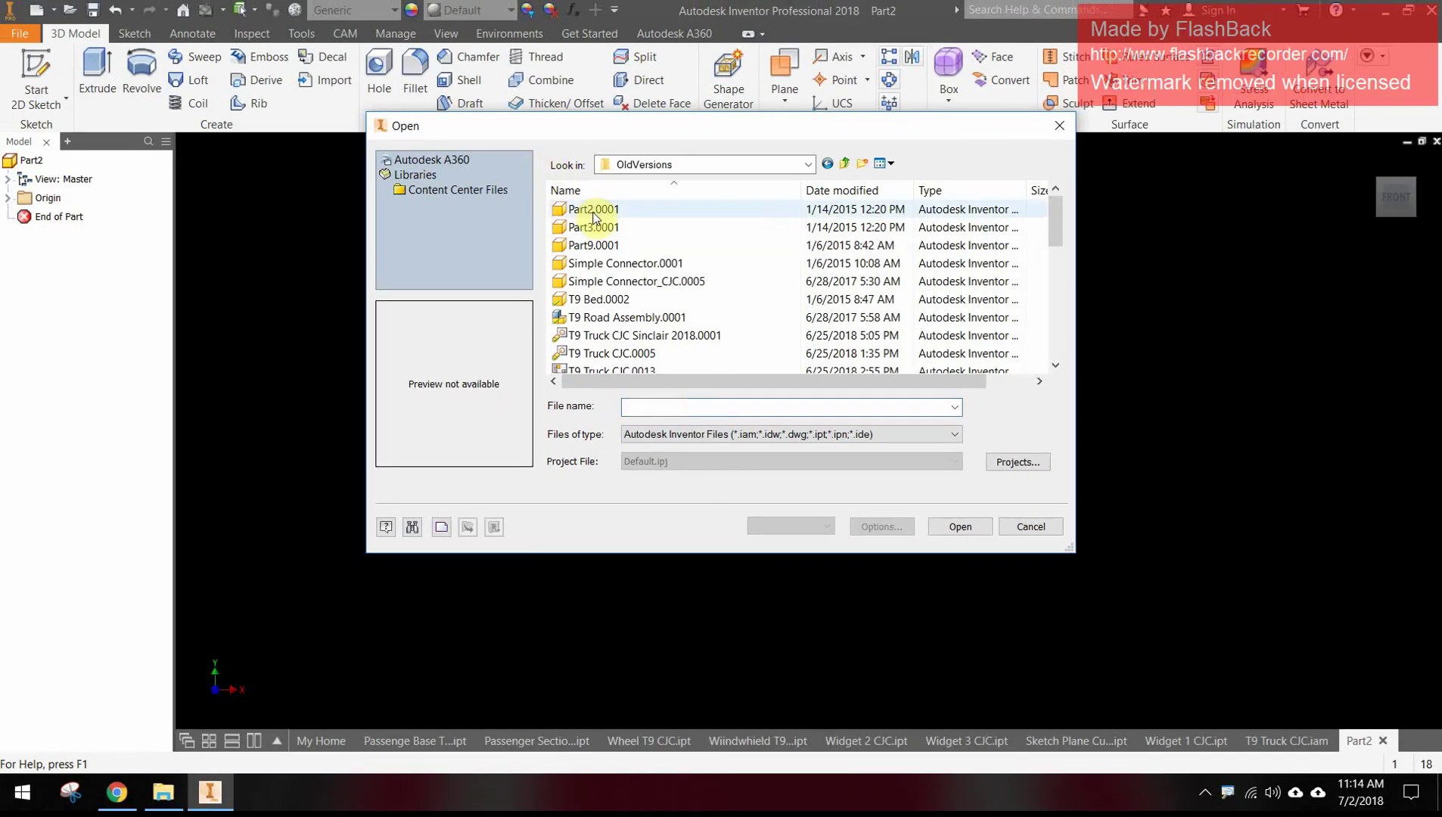
Step: Examine the numbered older versions of the truck parts, assemblies and drawings in the OldVersions folder
scroll(592, 223, "down", 1)
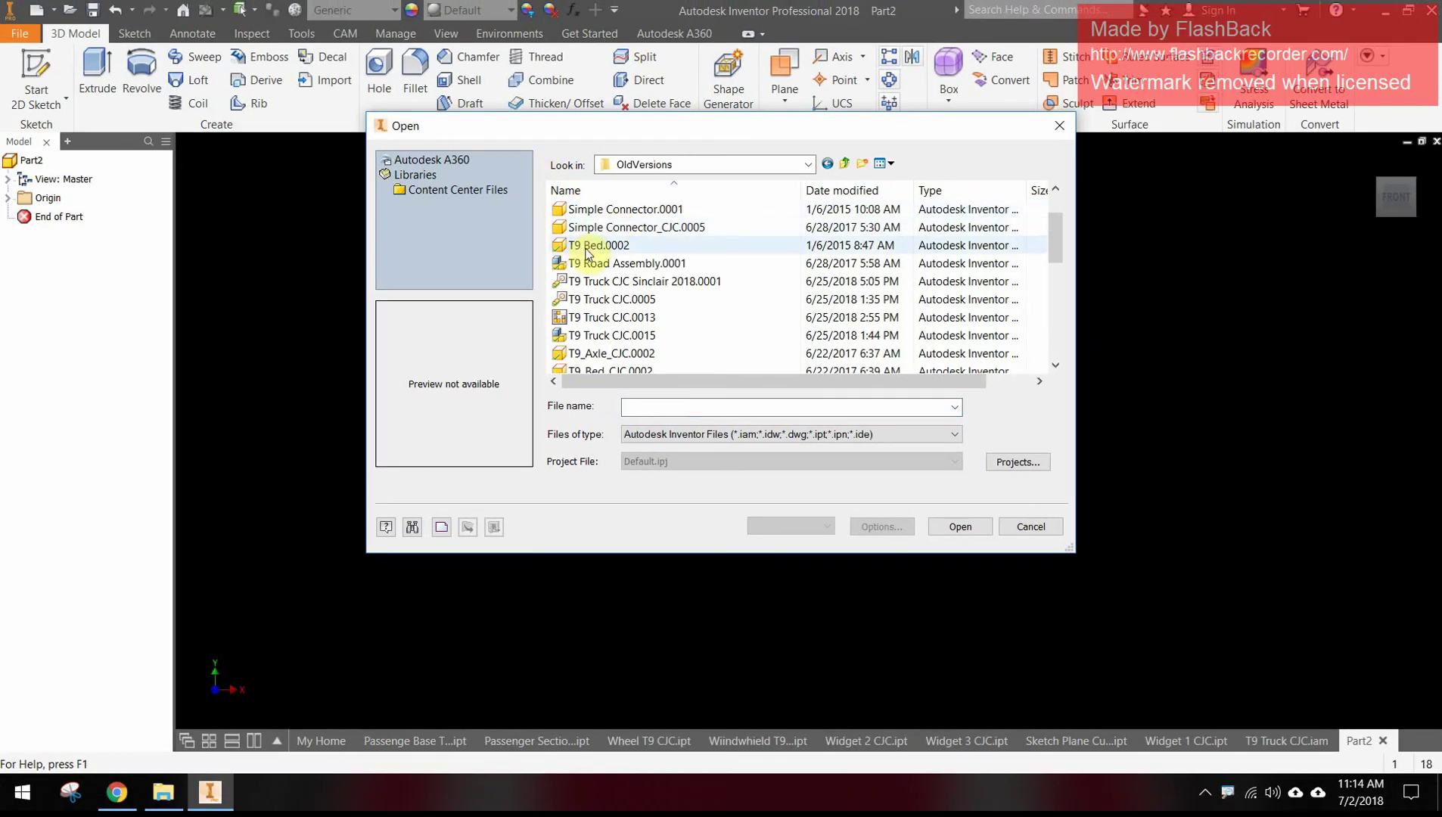
mouse_move(582, 248)
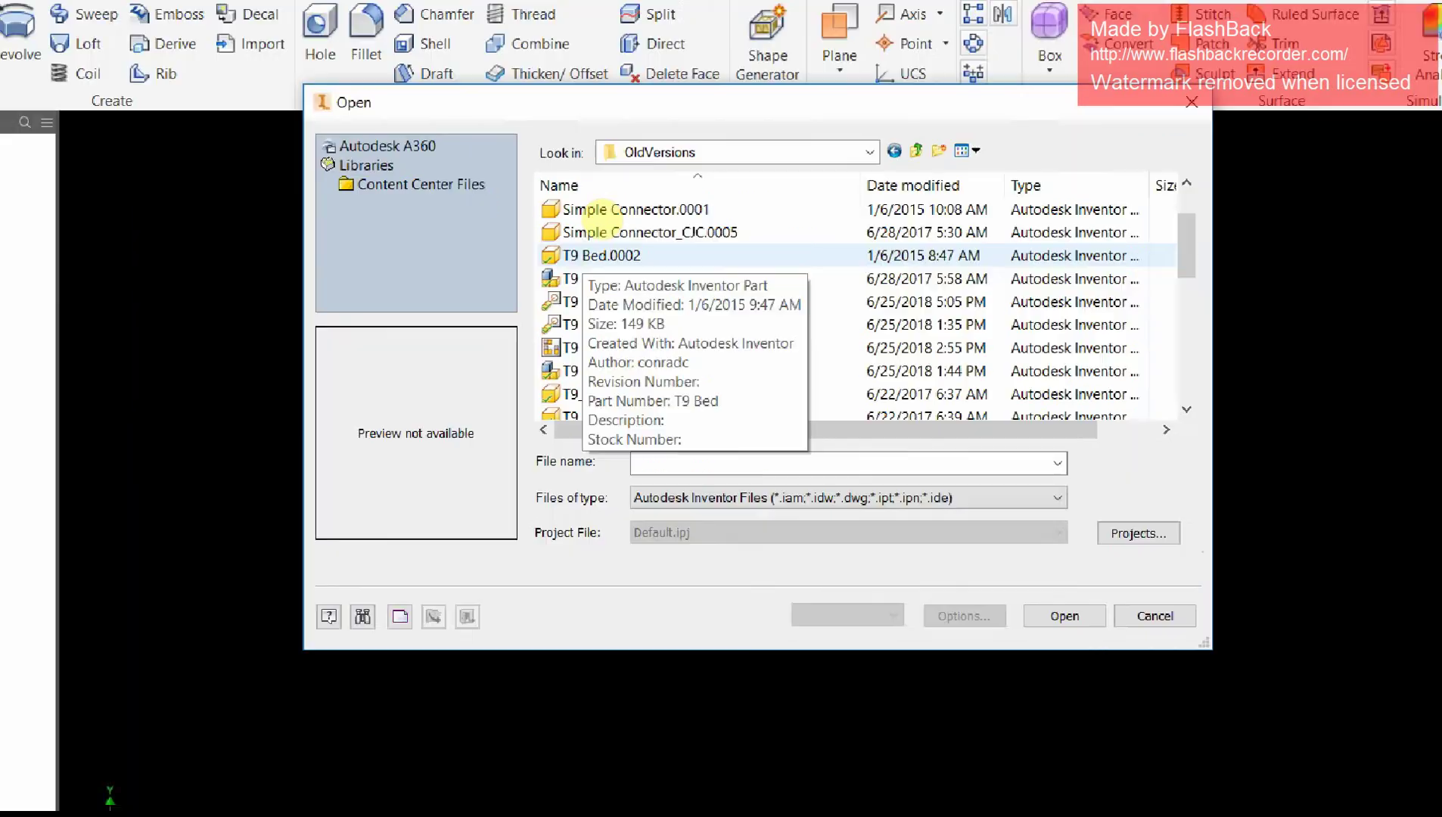
scroll(602, 219, "up", 1)
scroll(629, 320, "down", 1)
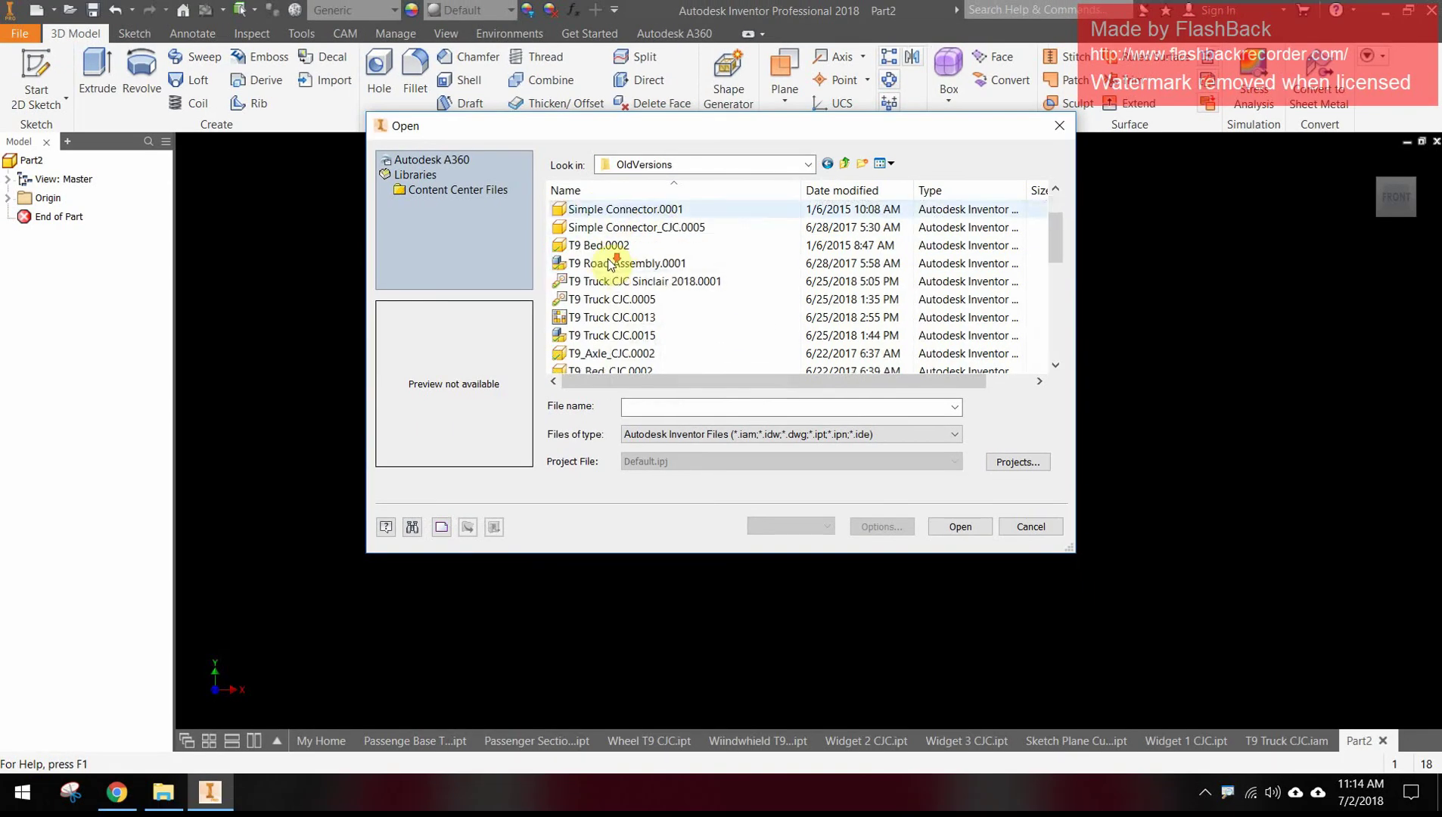
scroll(609, 262, "down", 5)
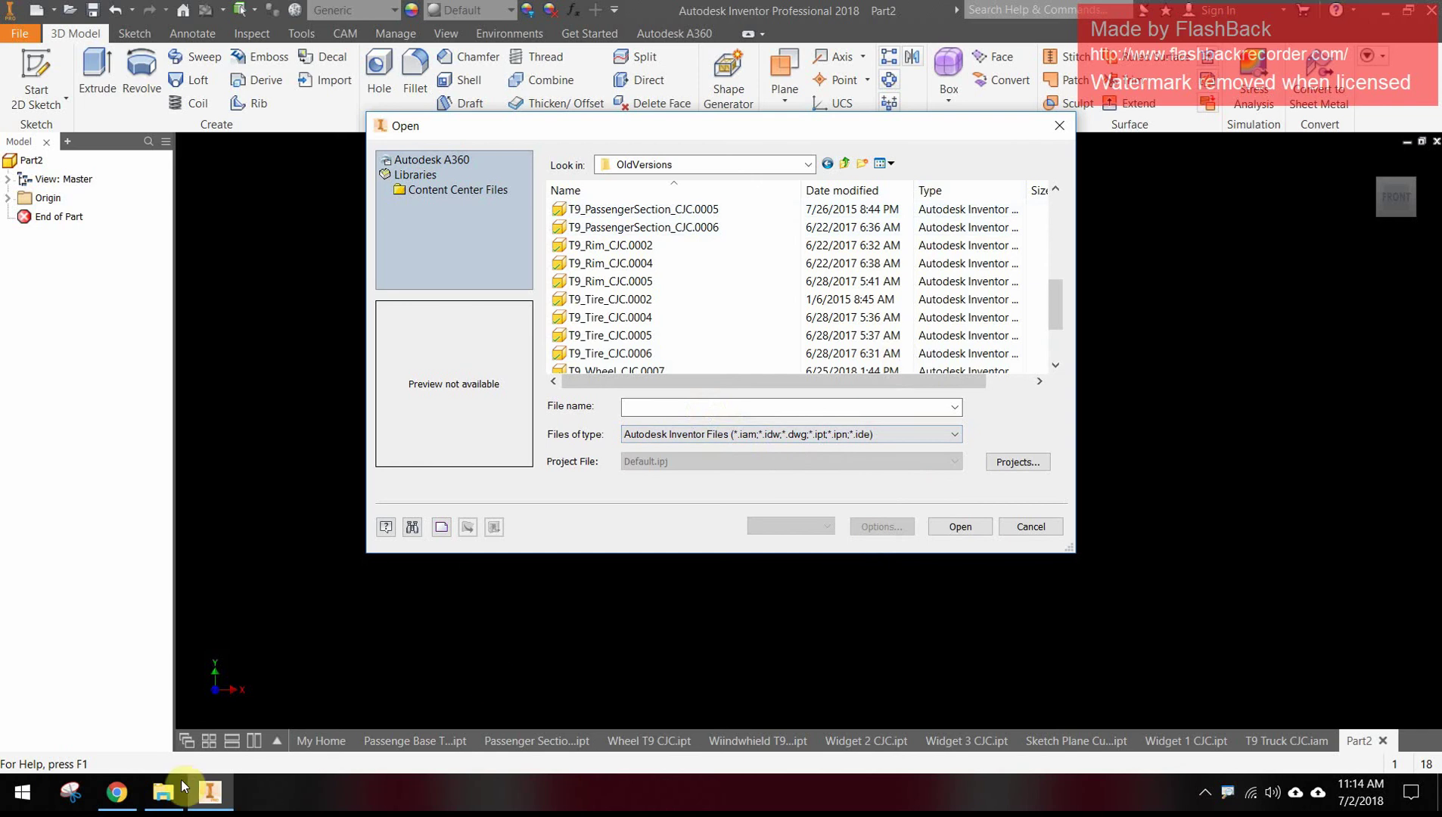
Step: Switch back to the 03 File Structure document in the browser and highlight rule 8 about doodling in the PRACTICE folder
left_click(116, 792)
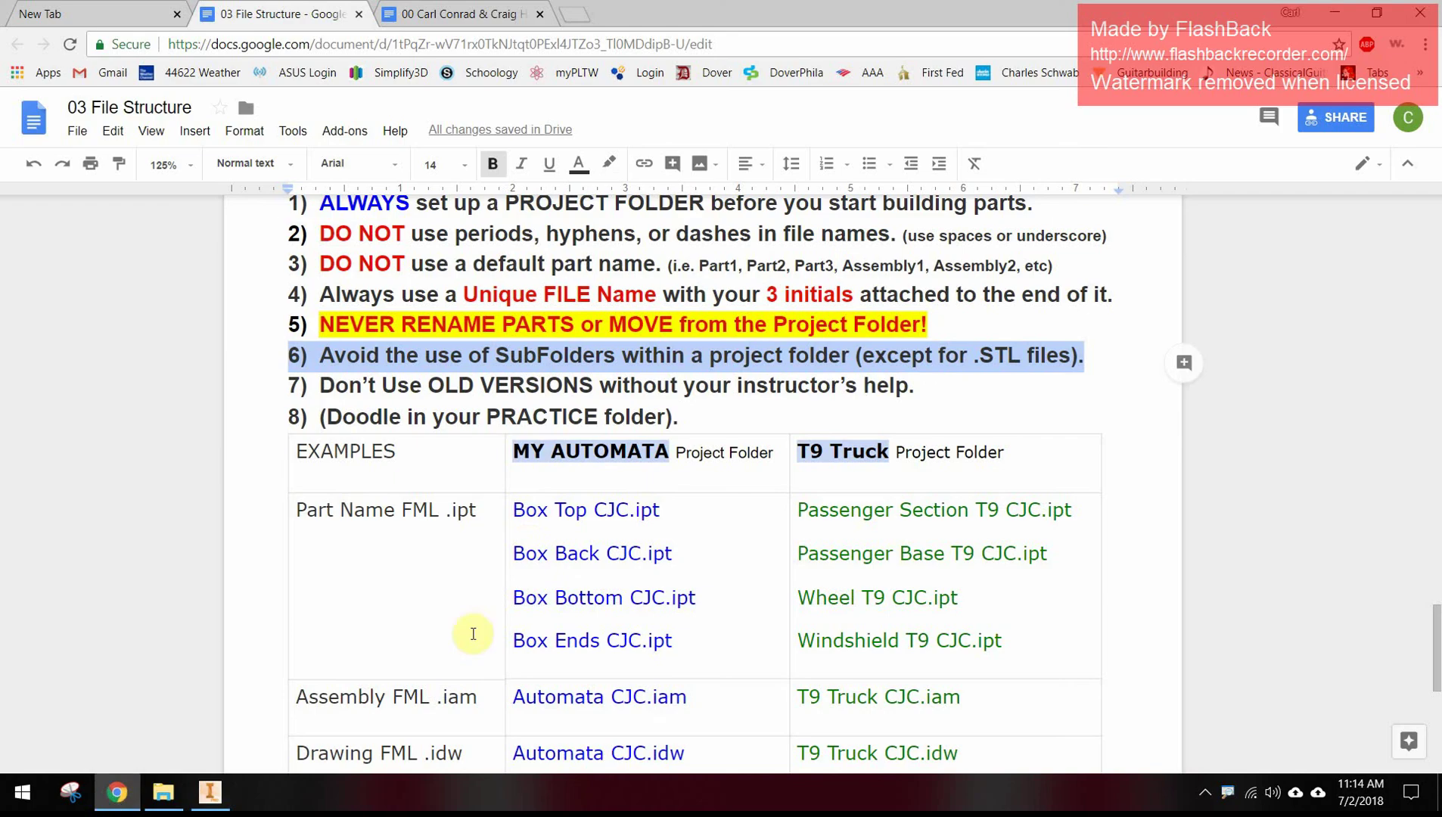
left_click(644, 387)
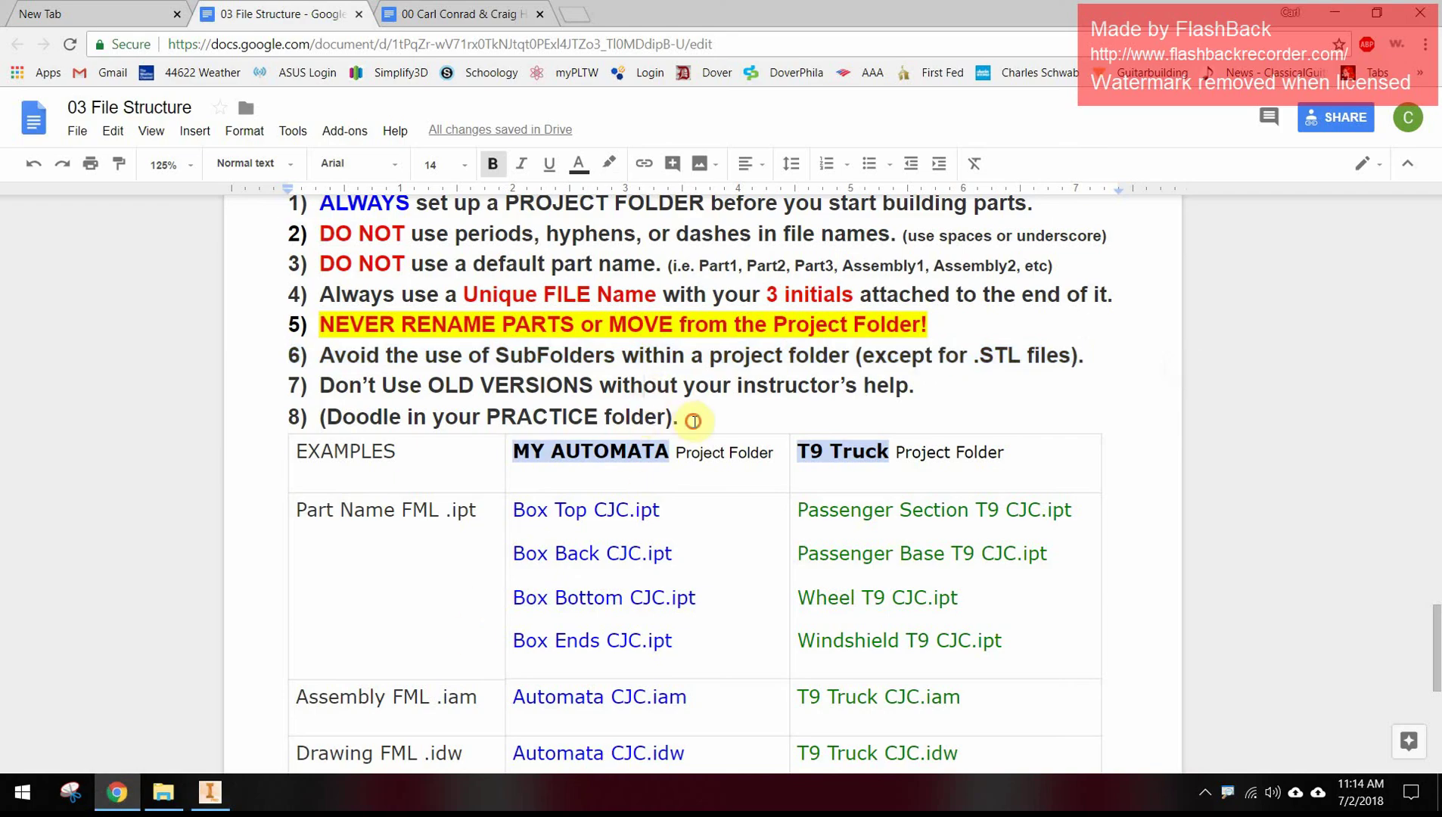
mouse_move(693, 420)
left_mouse_down()
mouse_move(424, 390)
mouse_move(286, 424)
left_mouse_up()
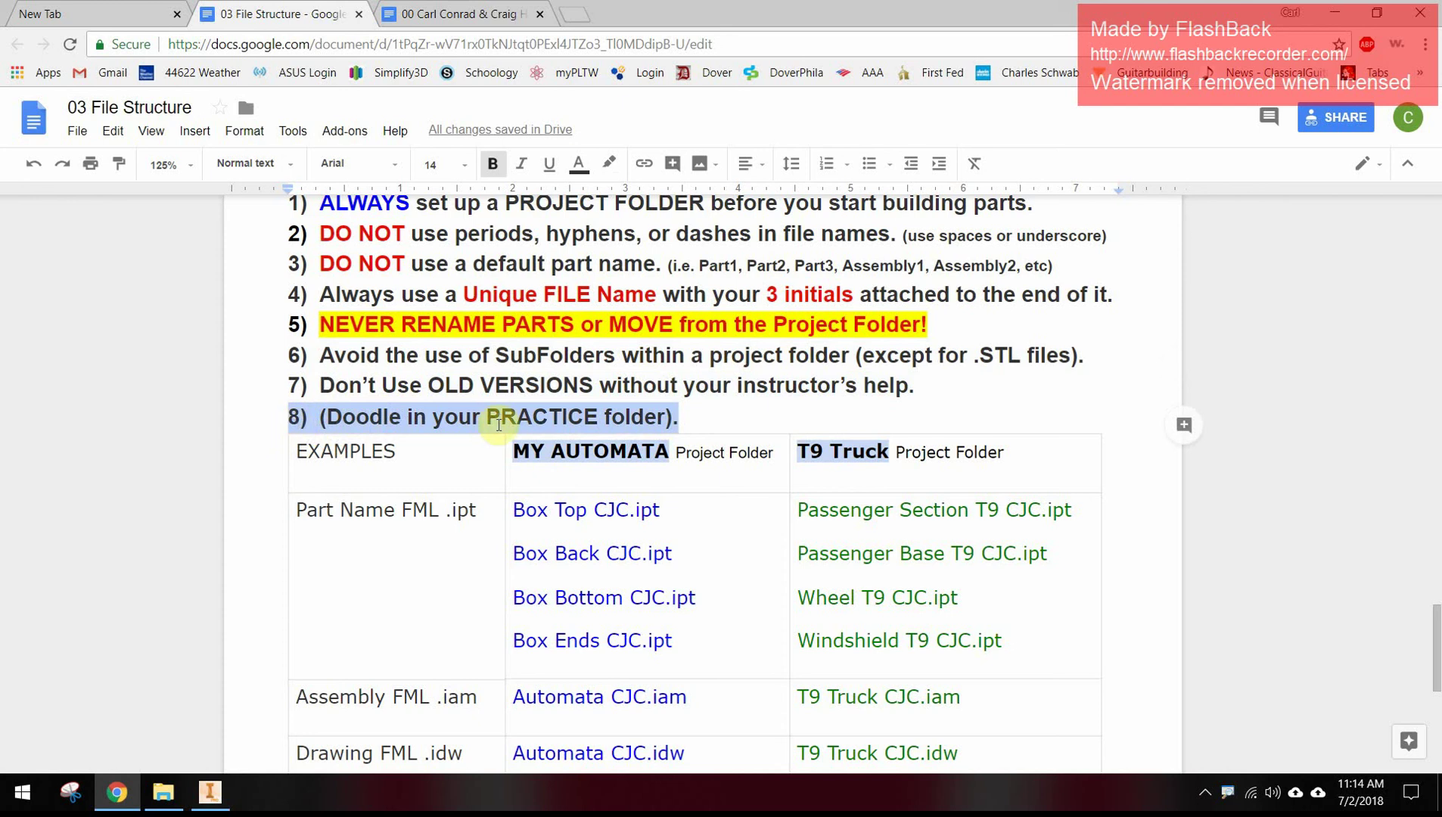